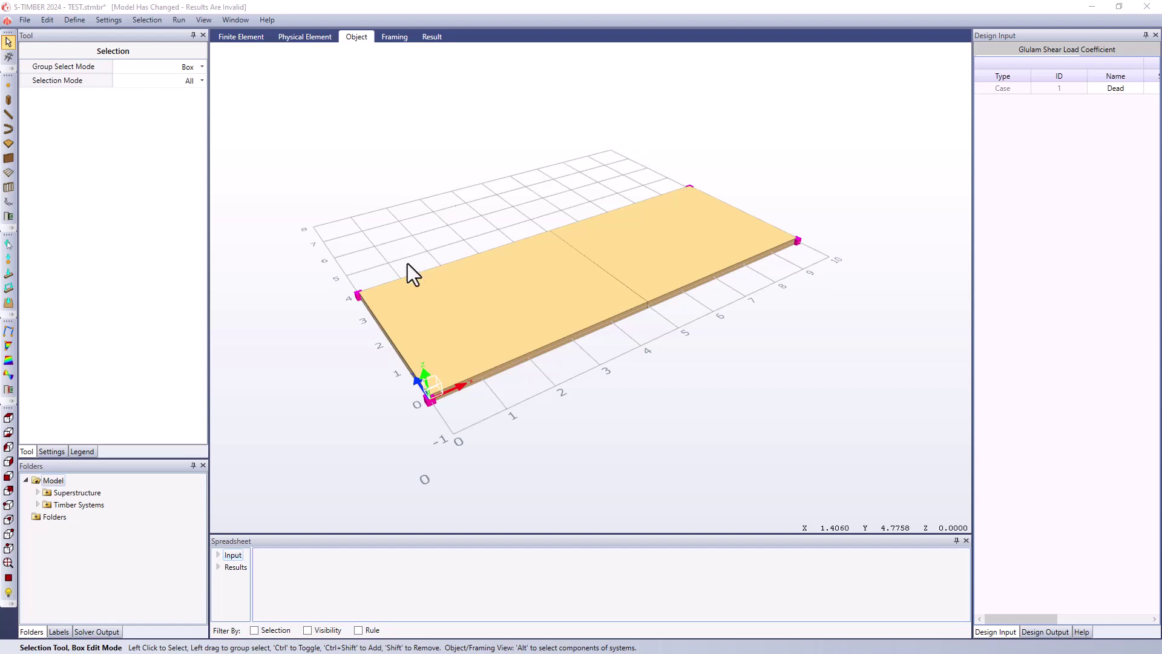
Step: Select the right slab panel and check the finite element mesh, then return to Object view
left_click(668, 241)
left_click(256, 39)
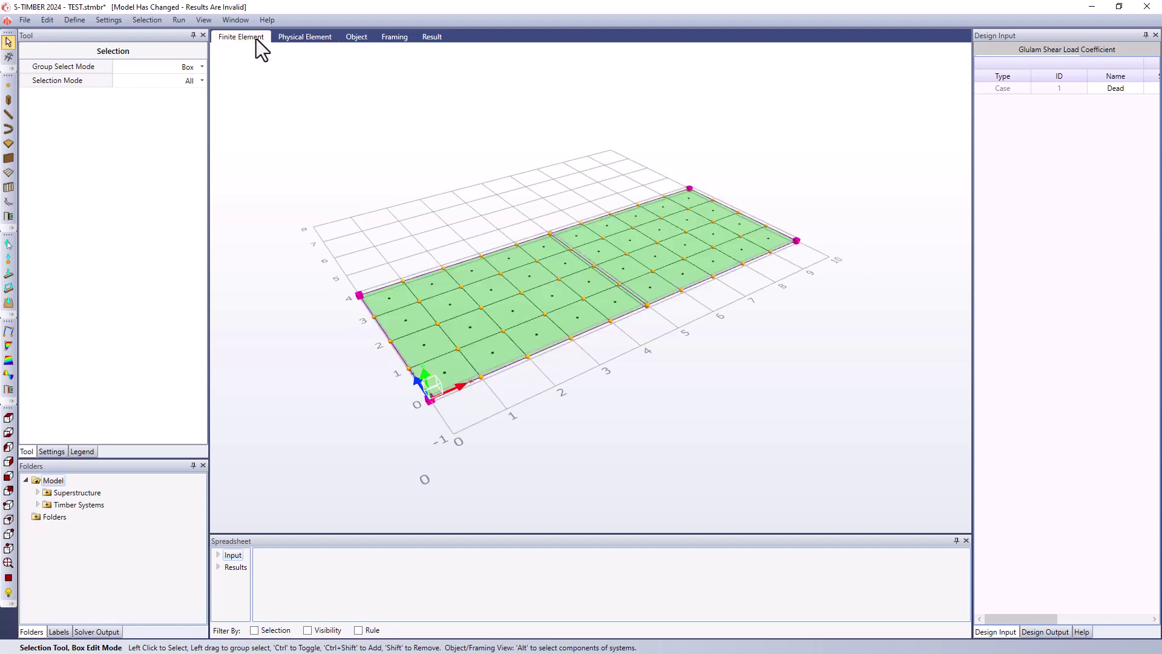
left_click(357, 37)
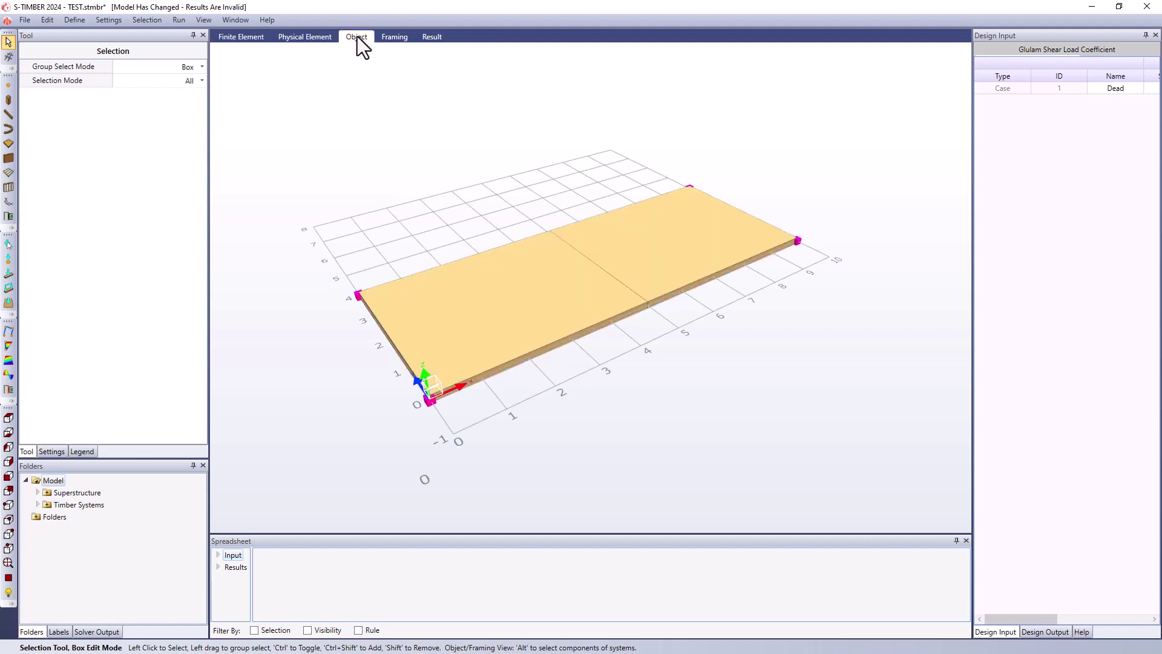
Step: Place a 1 kPa dead-load area load on the left CLT panel and return to Selection
left_click(9, 303)
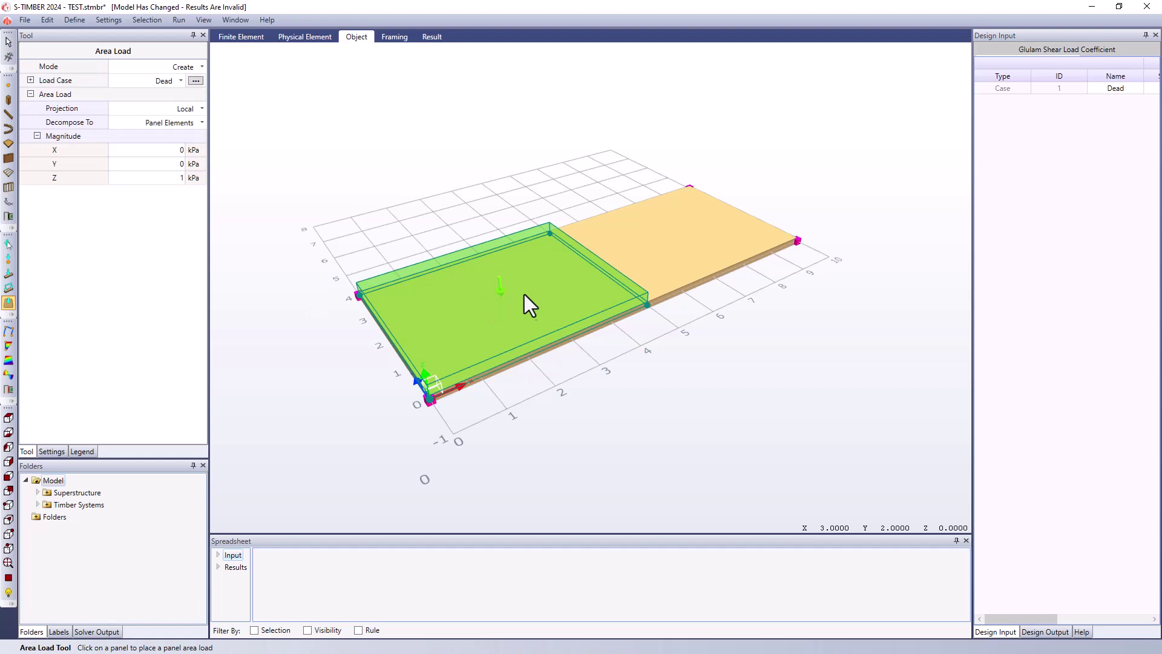
left_click(540, 258)
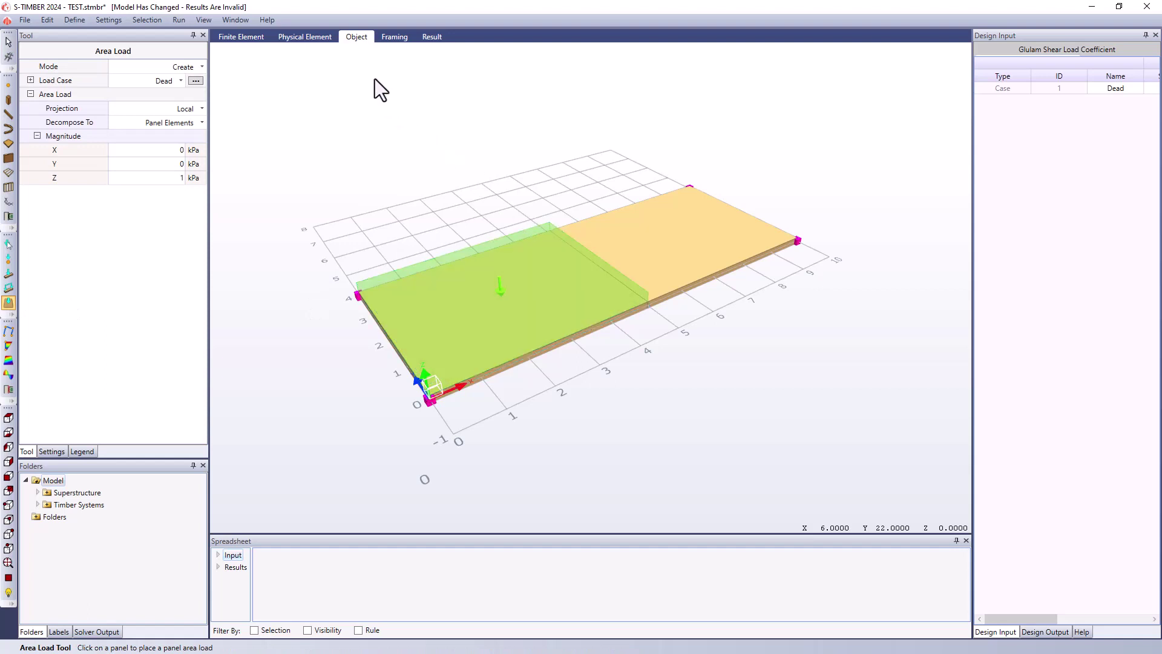
left_click(9, 43)
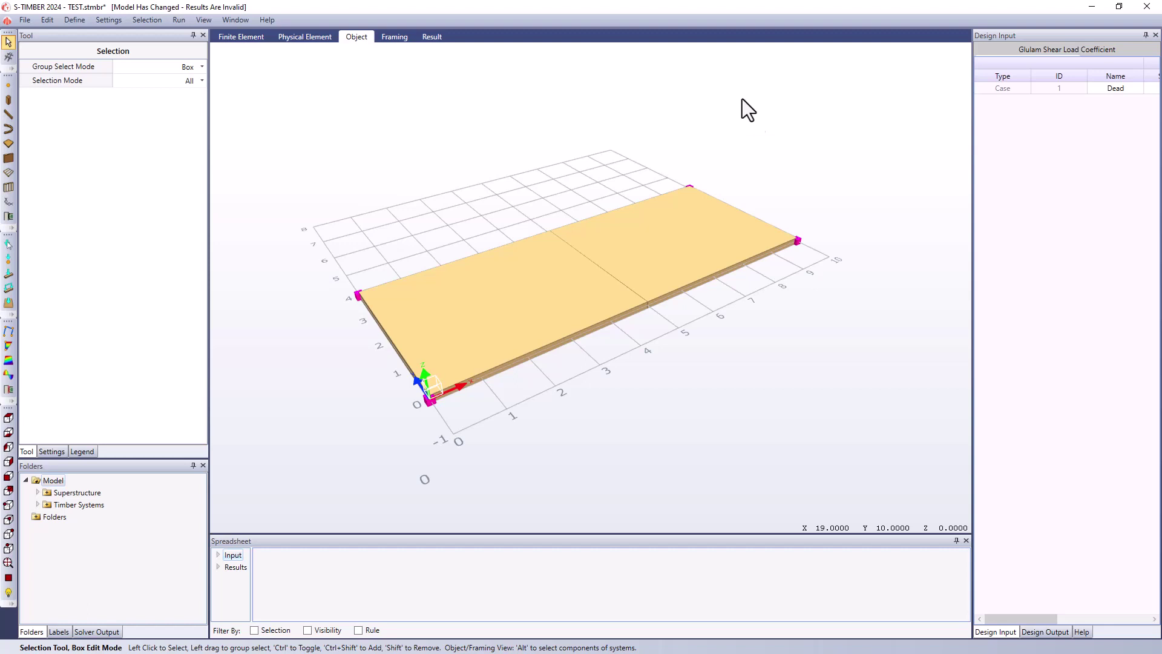
Step: Run the linear static analysis, discarding old results, to get von Mises contours peaking at 0.8304 MPa
left_click(179, 20)
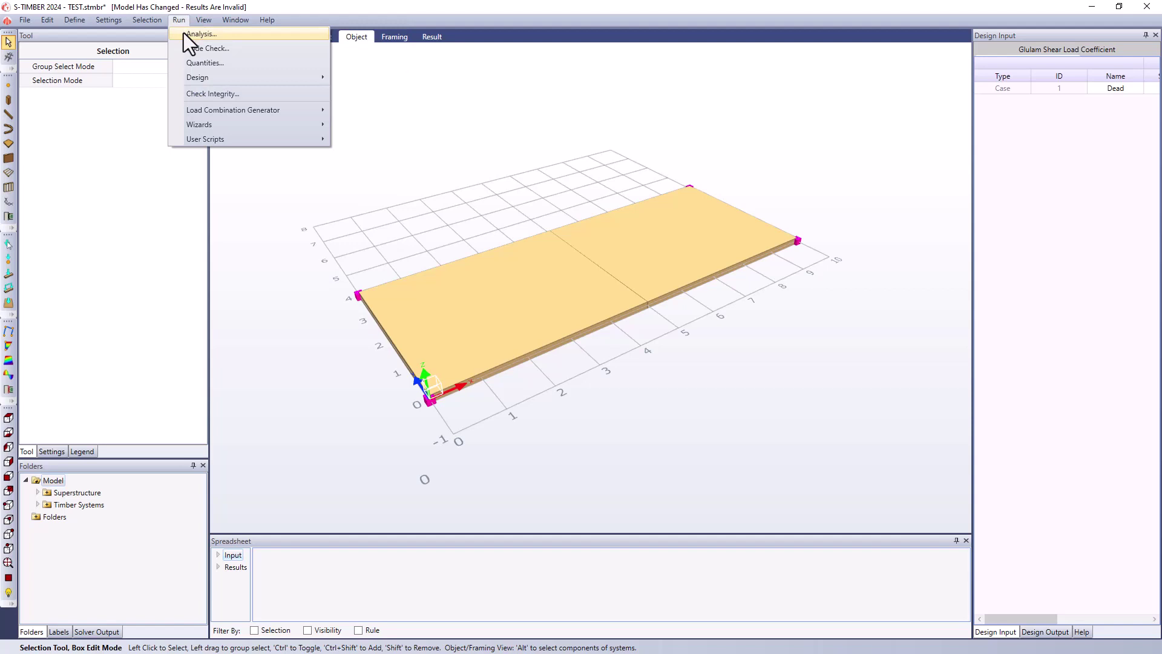
left_click(184, 33)
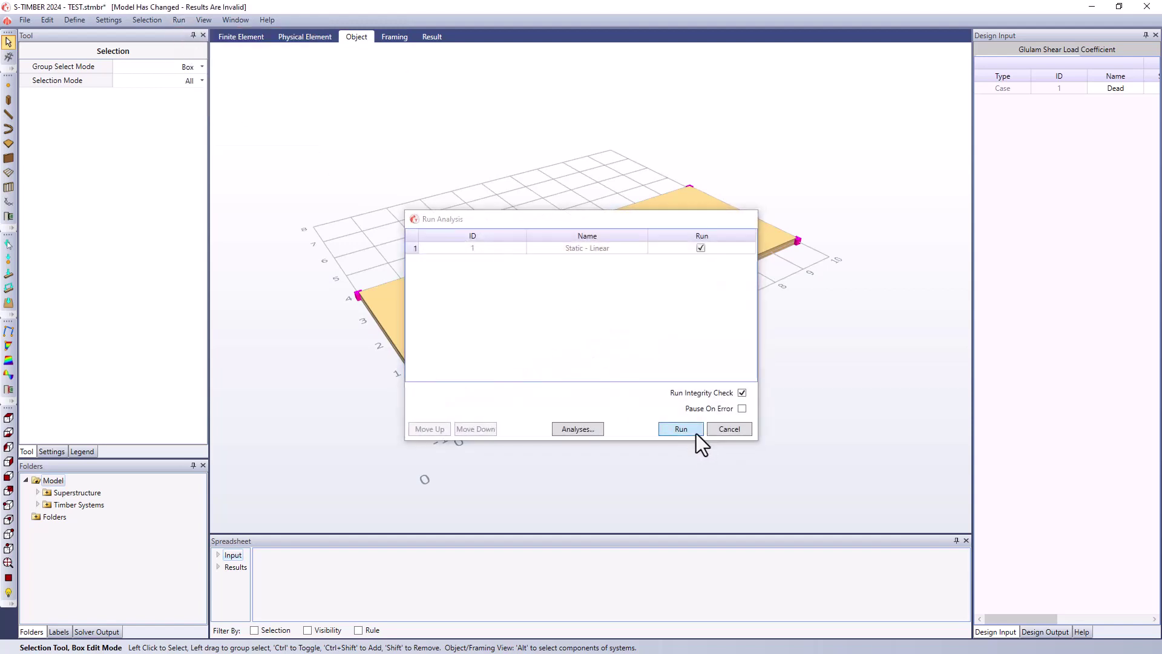
left_click(697, 433)
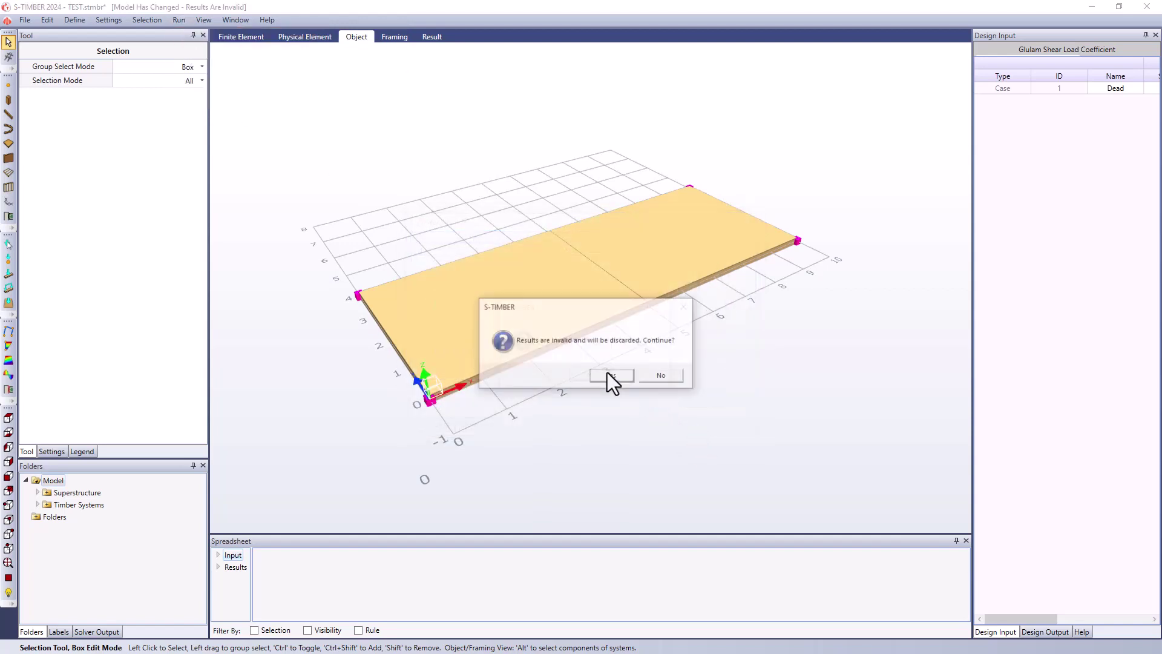
left_click(608, 372)
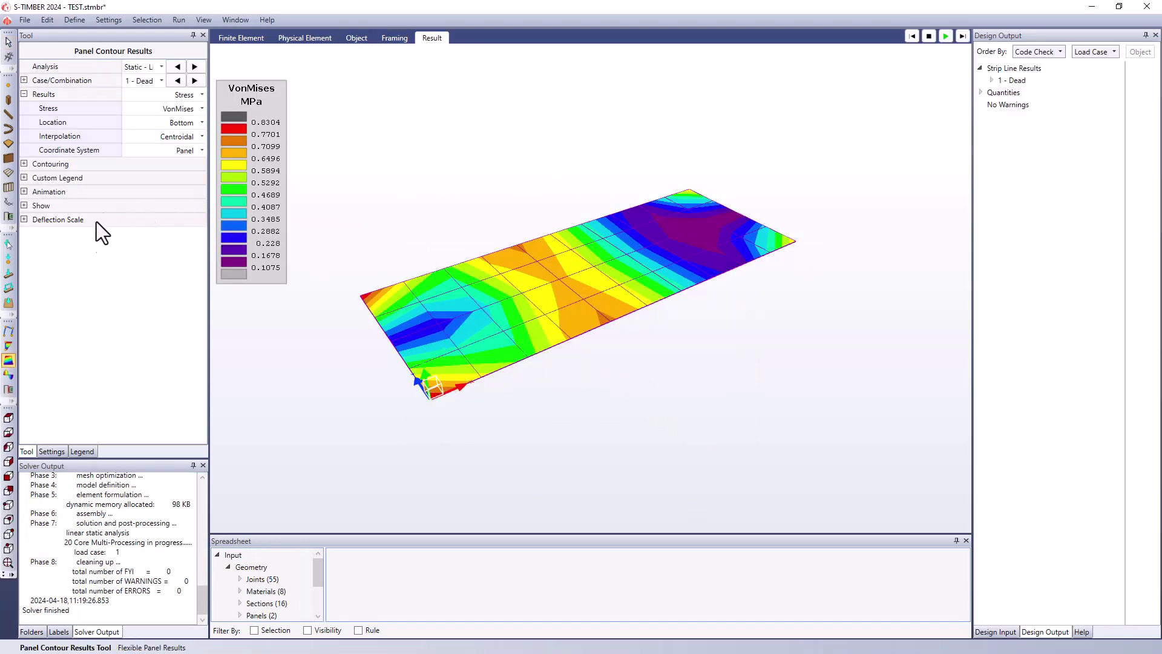
Step: View the deflected panels side-on, then plot the Moment X strip-line diagram (8.8097 to -4.0947 kN*m/m)
left_click(8, 331)
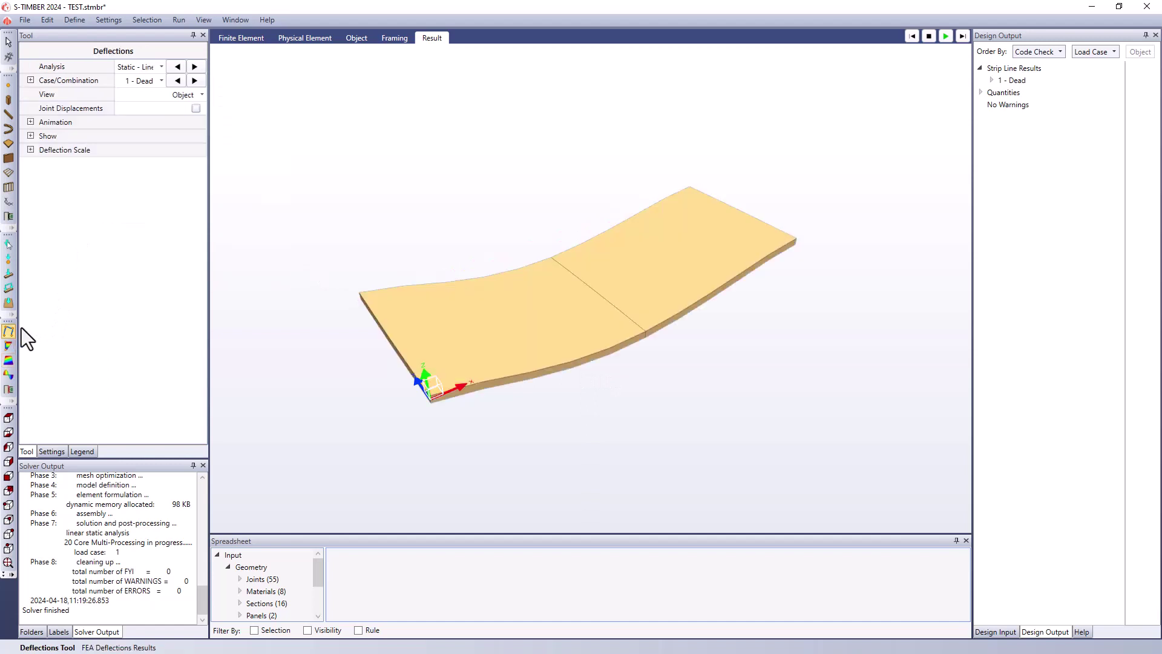
middle_click_drag(448, 379, 609, 350)
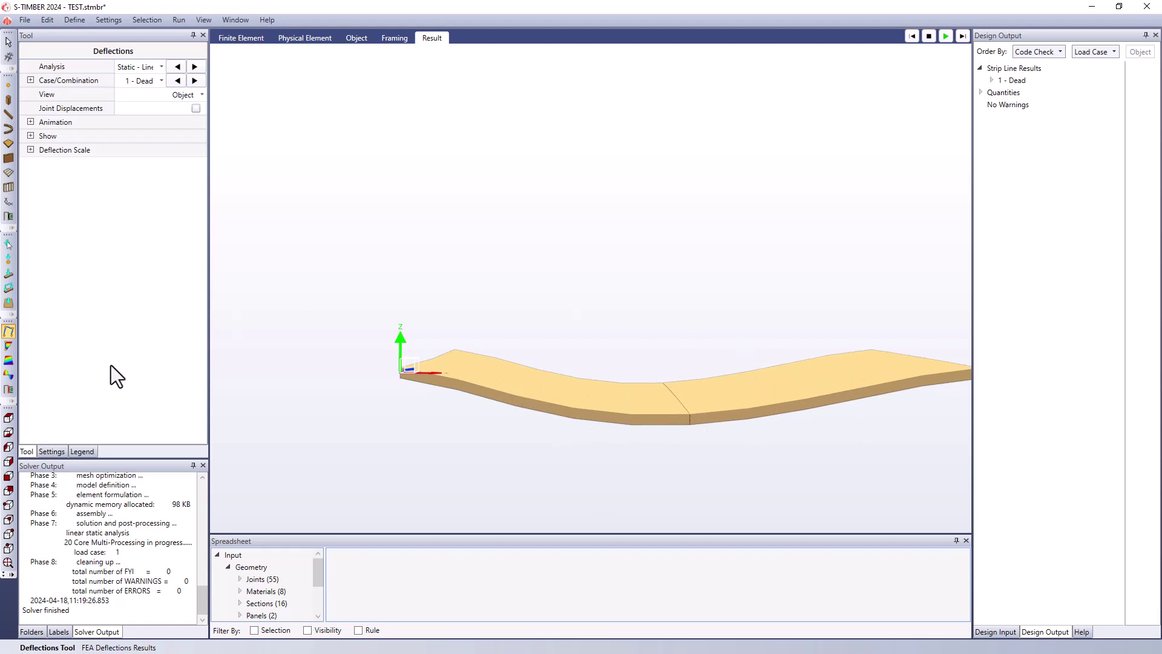
left_click(9, 375)
left_click(200, 98)
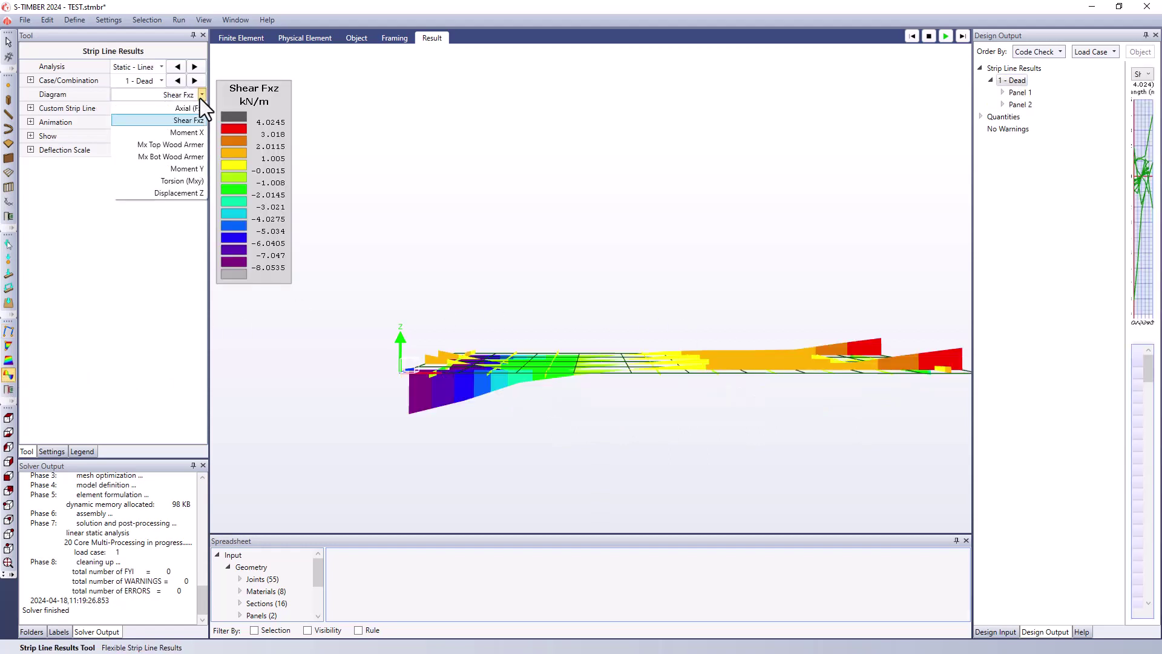
left_click(191, 138)
middle_click_drag(526, 281, 742, 356)
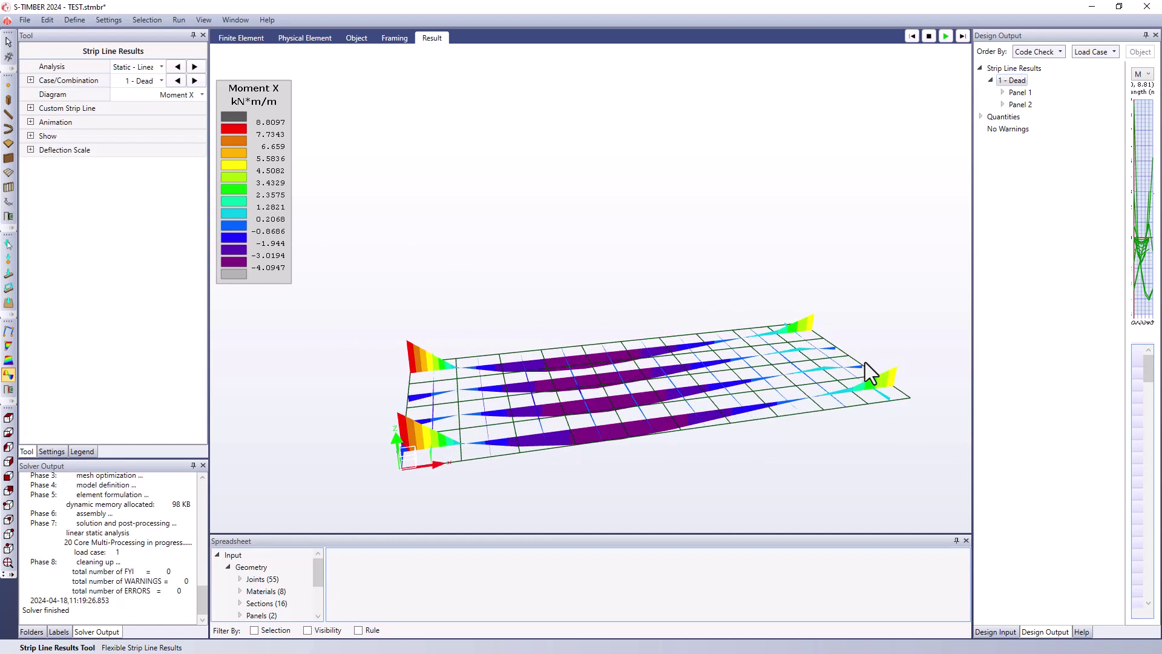
Step: Go back to the Object view of both panels, clear the selection, and start a Pinned connection
left_click(356, 38)
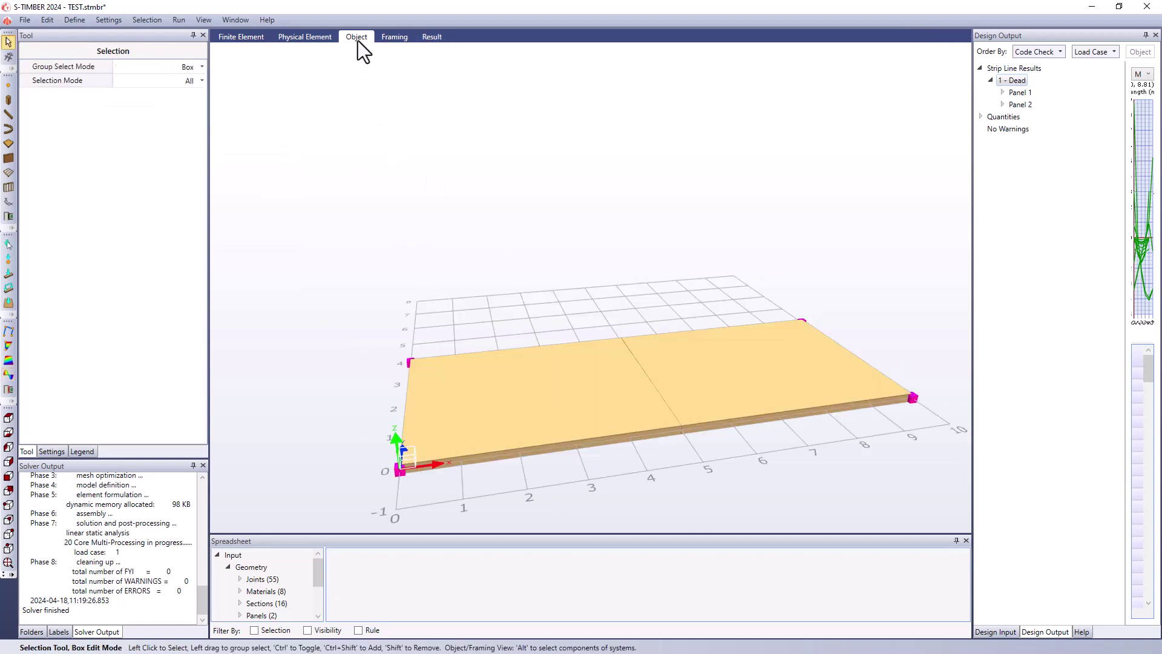
middle_click_drag(459, 215, 545, 219)
left_click(568, 305)
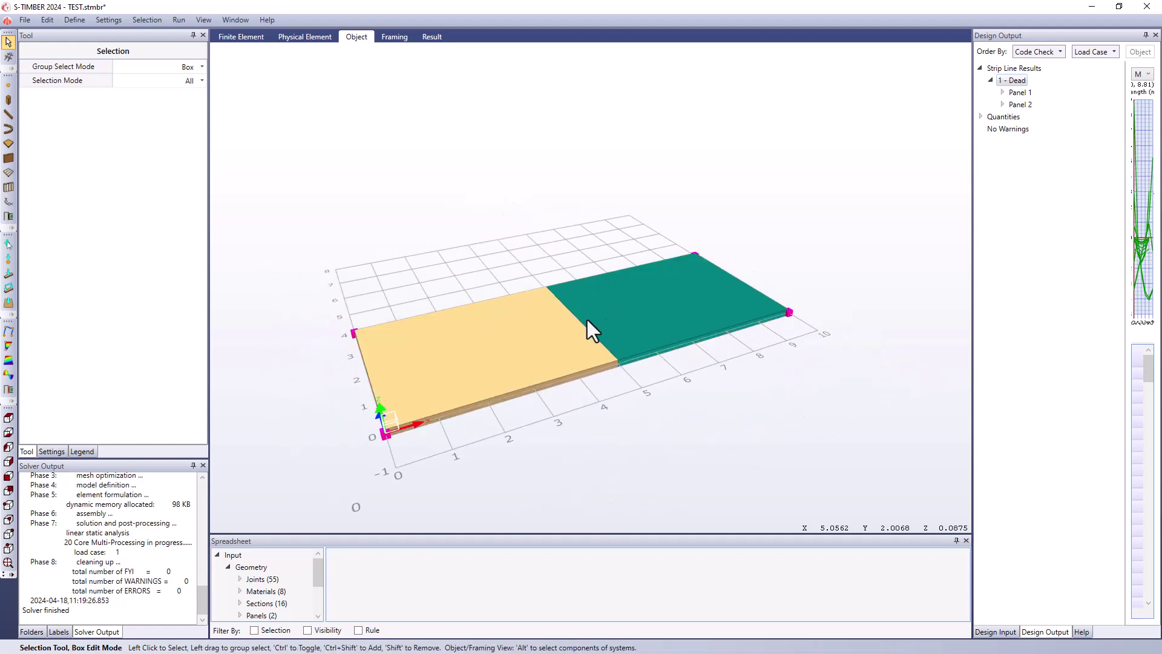
left_click(563, 327)
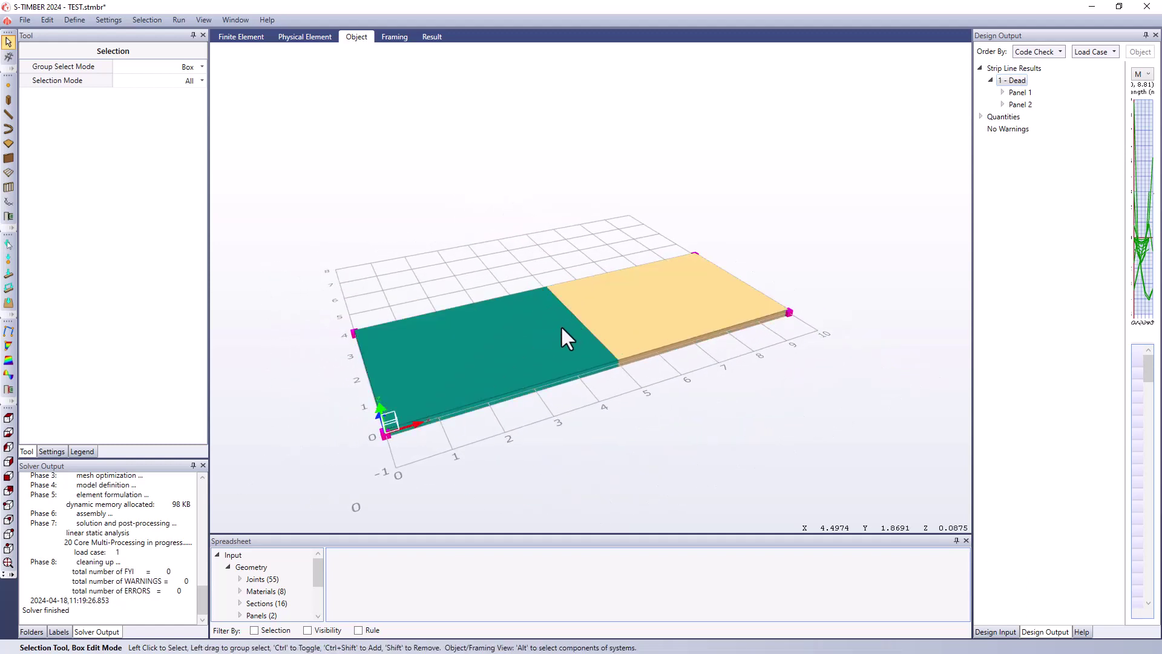
left_click(435, 307)
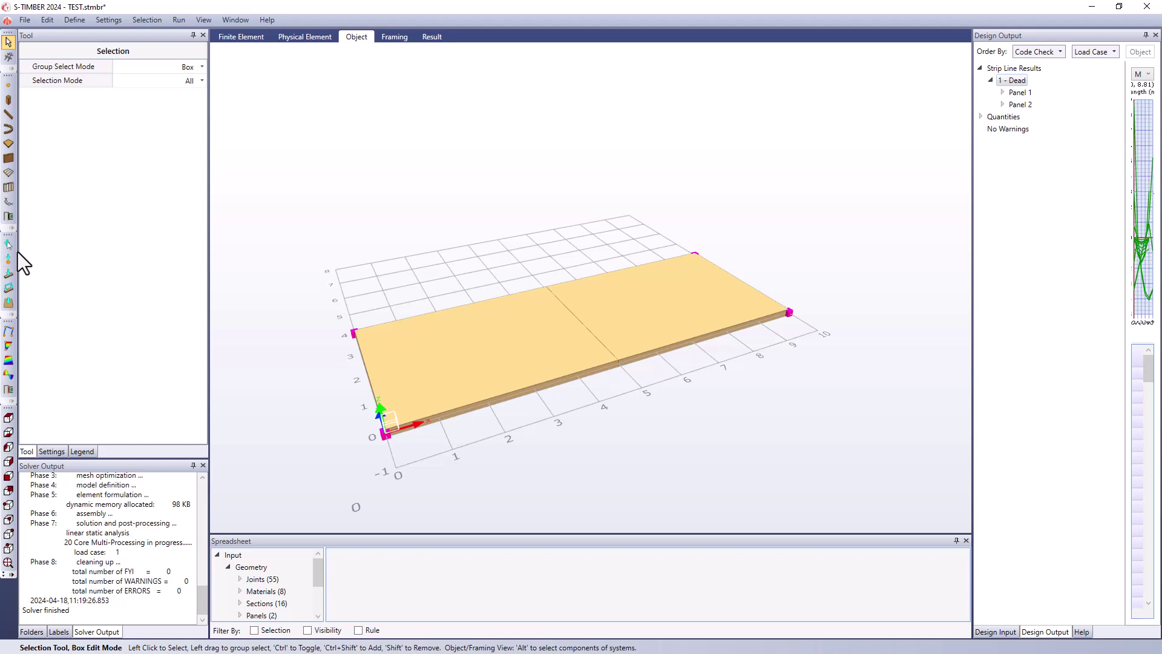
left_click(8, 217)
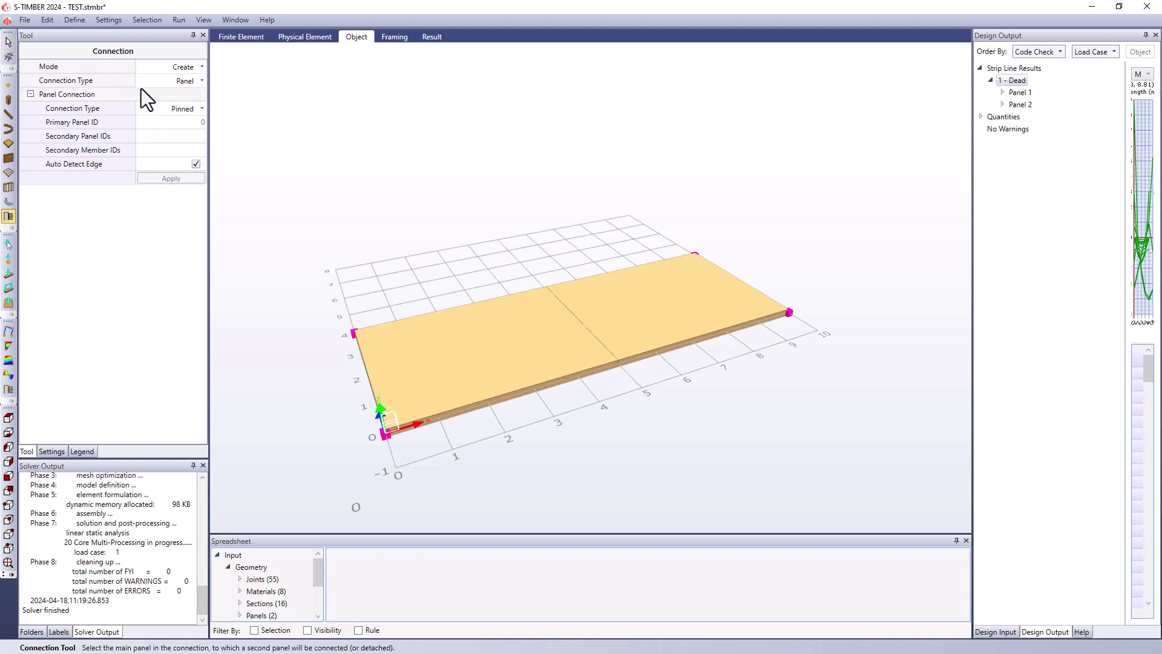
Step: Set the connection category to Panel and expand the panel connection types showing Pinned
left_click(188, 79)
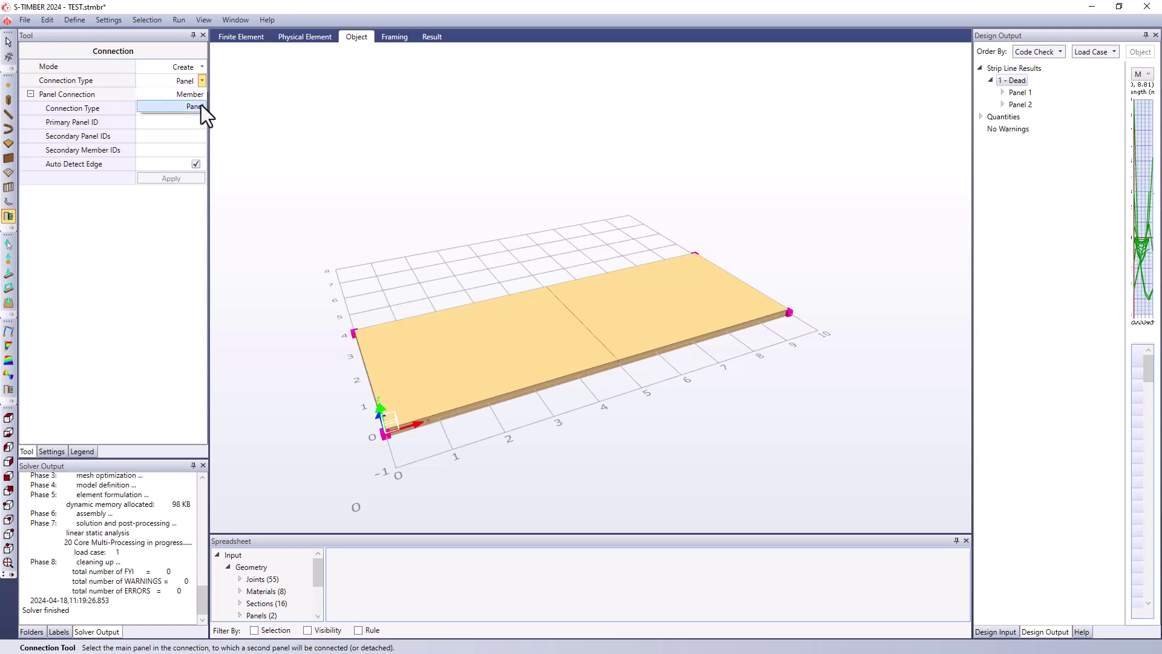
left_click(201, 105)
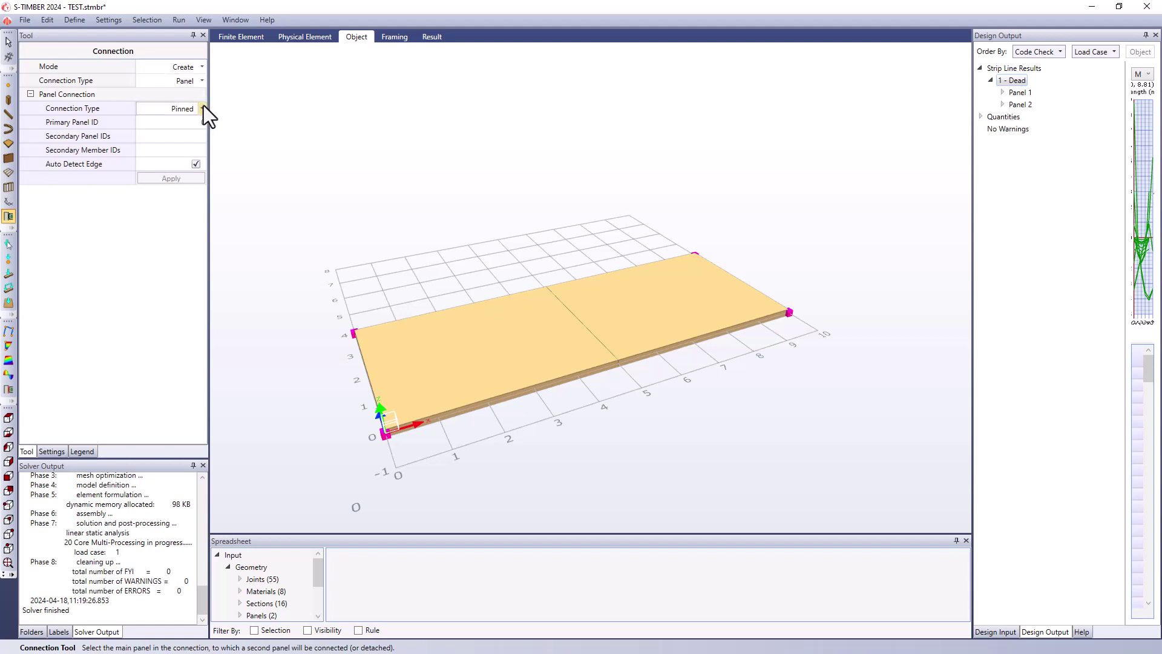
left_click(204, 106)
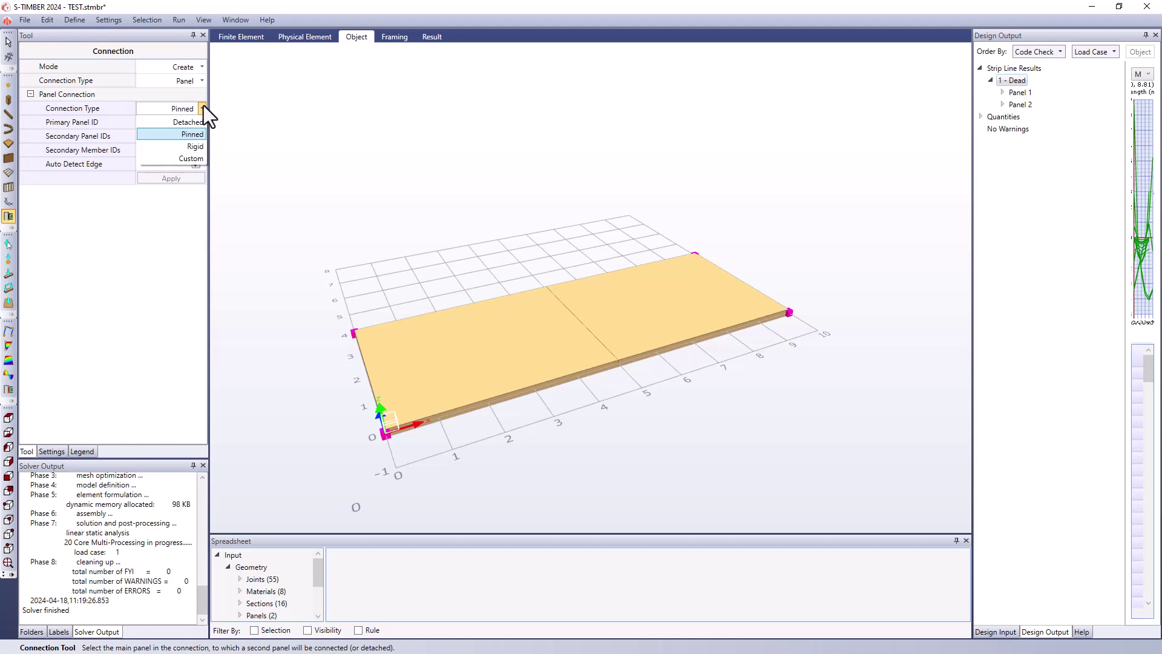
Step: Apply a Pinned connection with the left panel as primary and the right panel as secondary
left_click(197, 138)
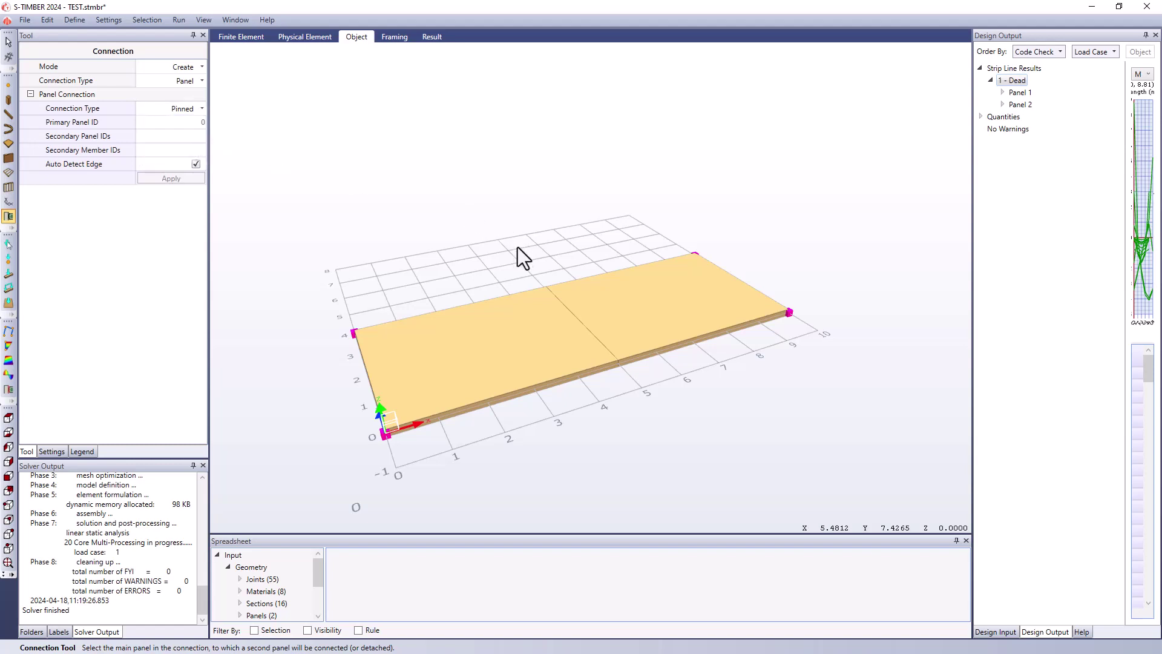
left_click(544, 325)
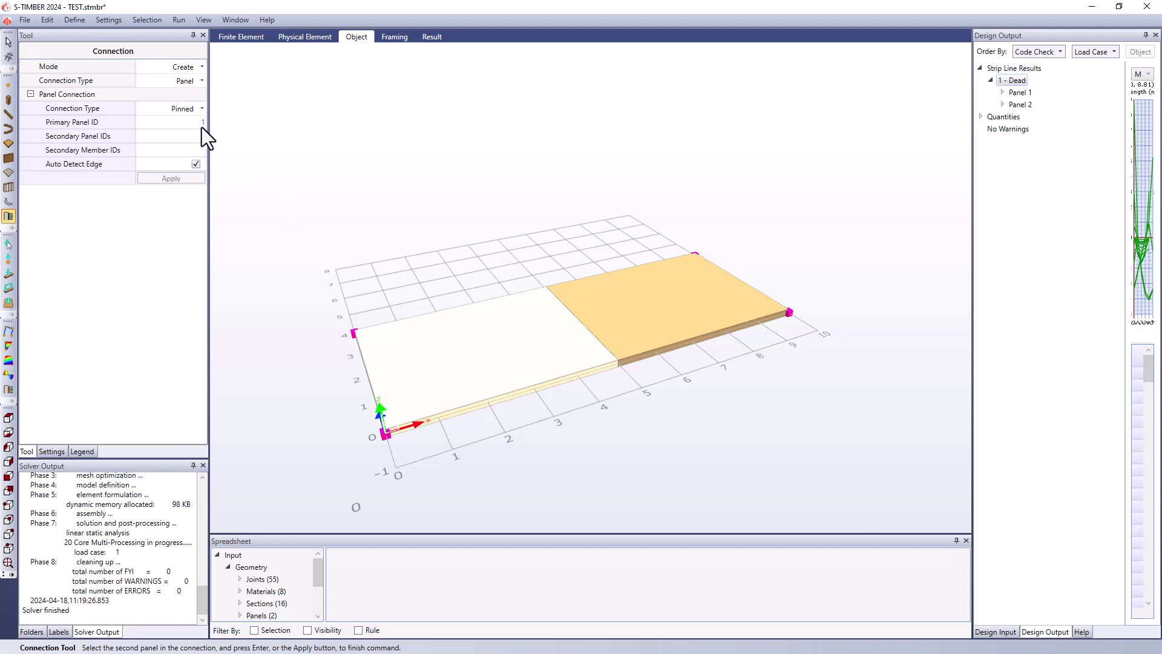
left_click(658, 299)
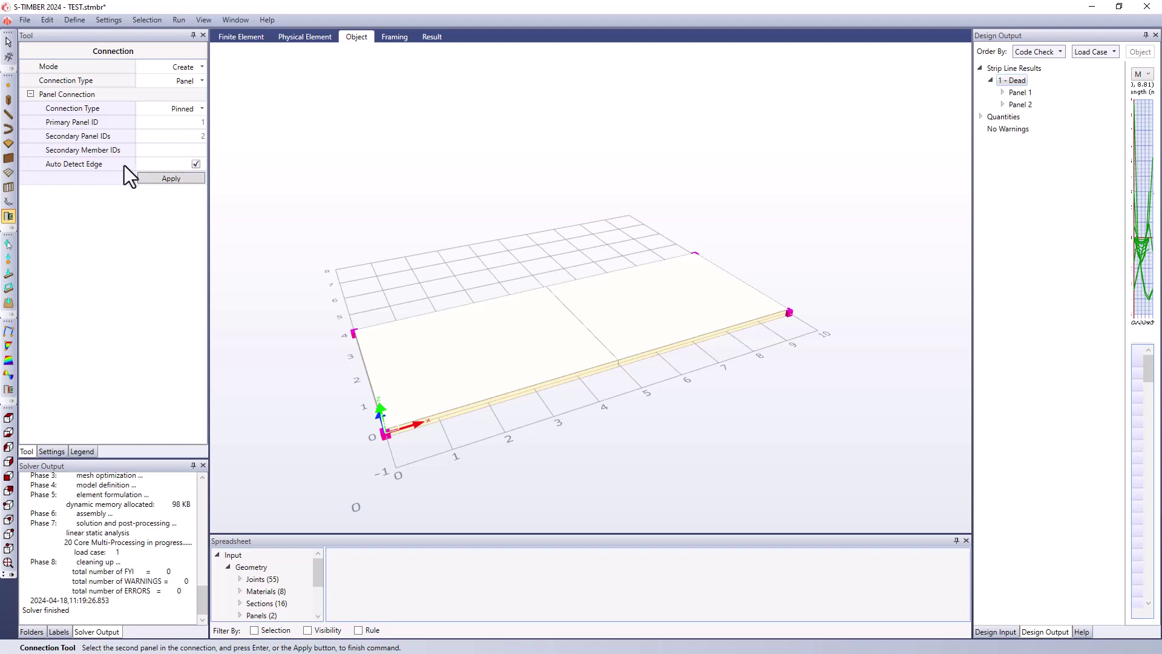
left_click(164, 178)
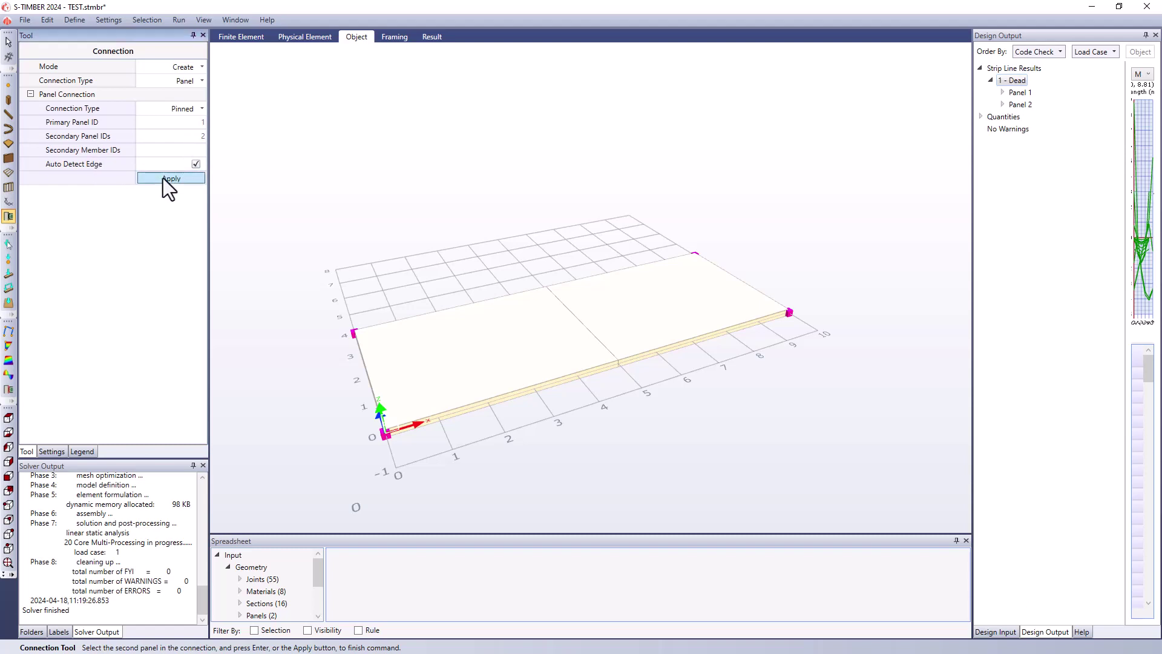
mouse_move(339, 242)
middle_mouse_down()
mouse_move(364, 259)
mouse_move(359, 249)
middle_mouse_up()
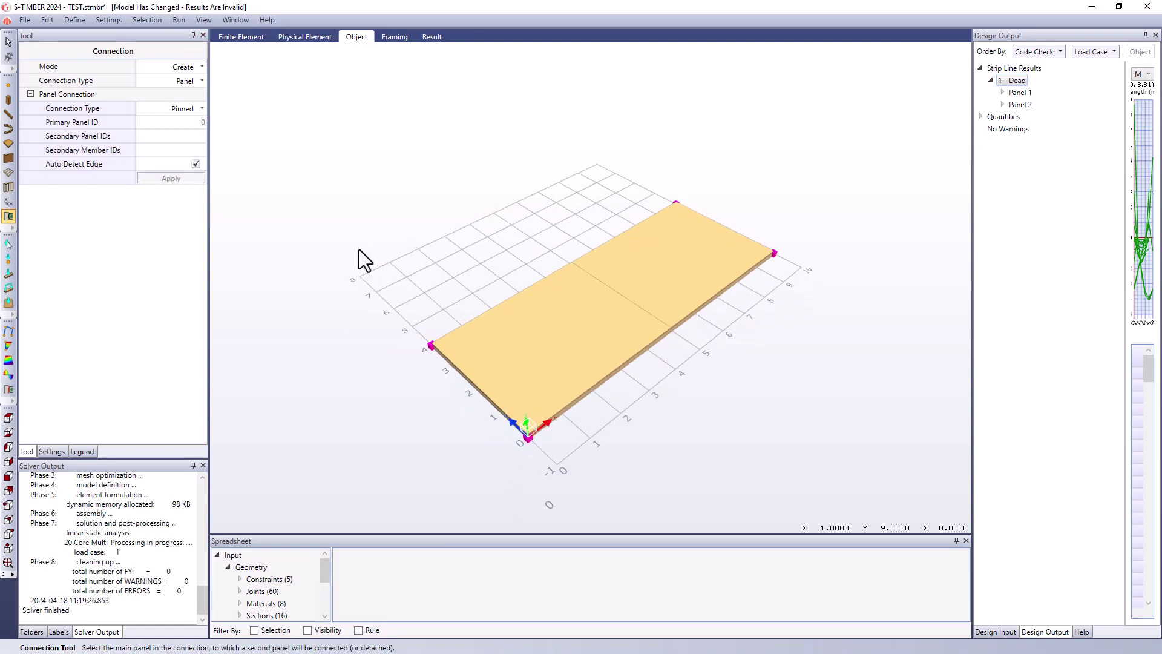
left_click(305, 38)
scroll(653, 317, "down", 1)
scroll(653, 317, "up", 5)
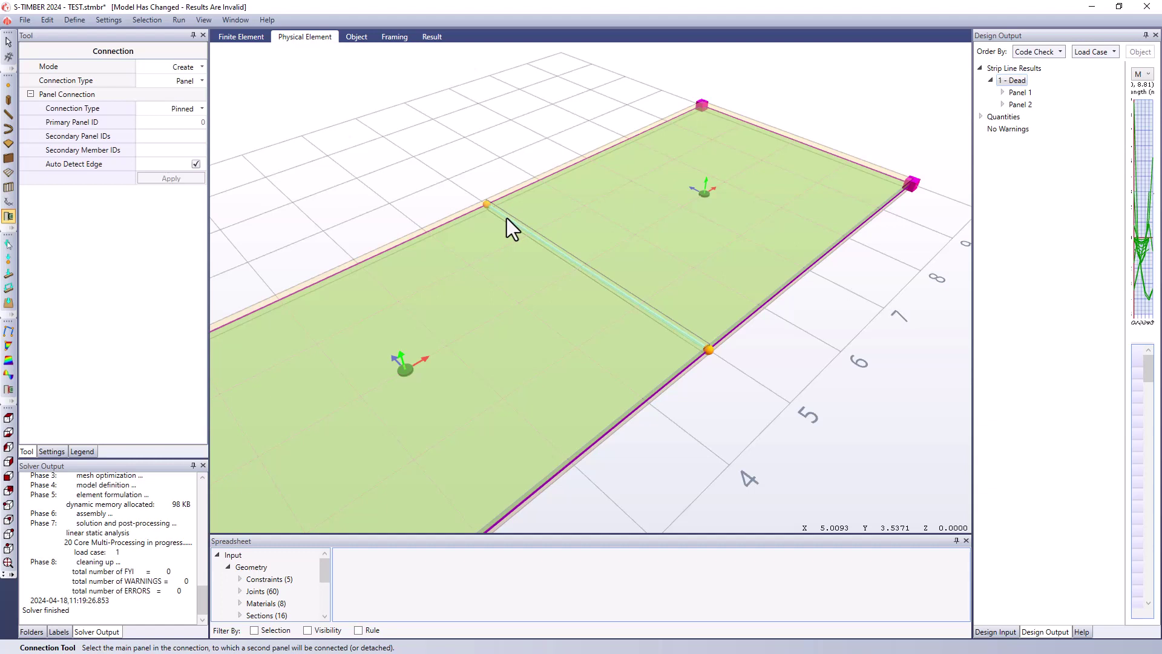
left_click(239, 38)
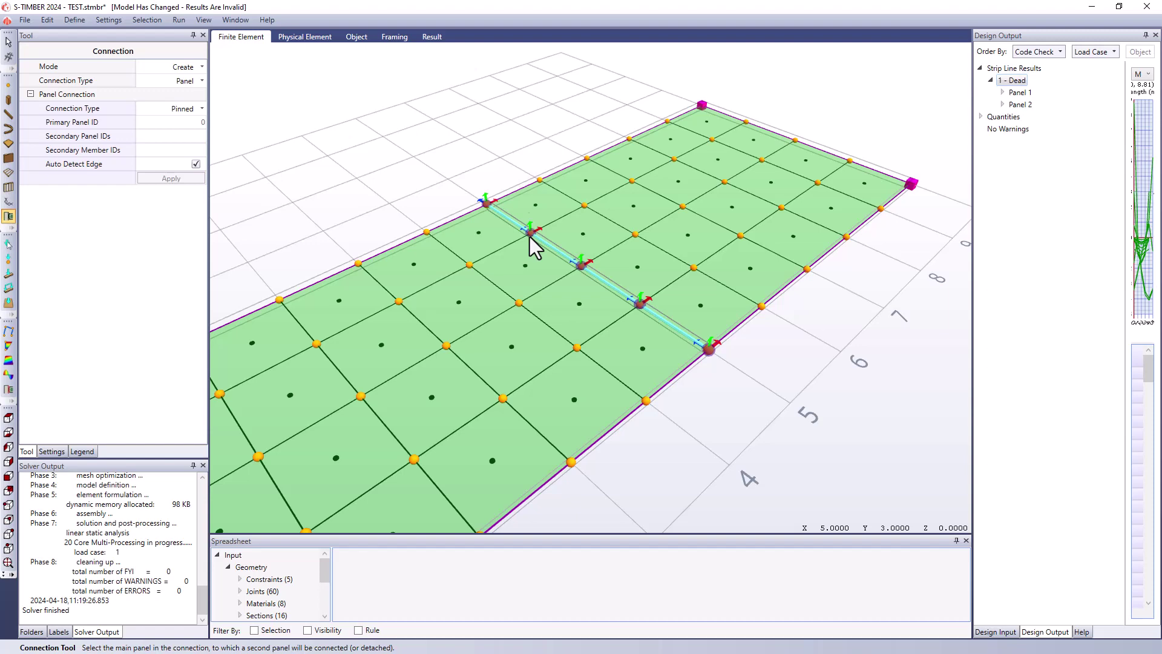
left_click(369, 39)
scroll(628, 203, "up", 2)
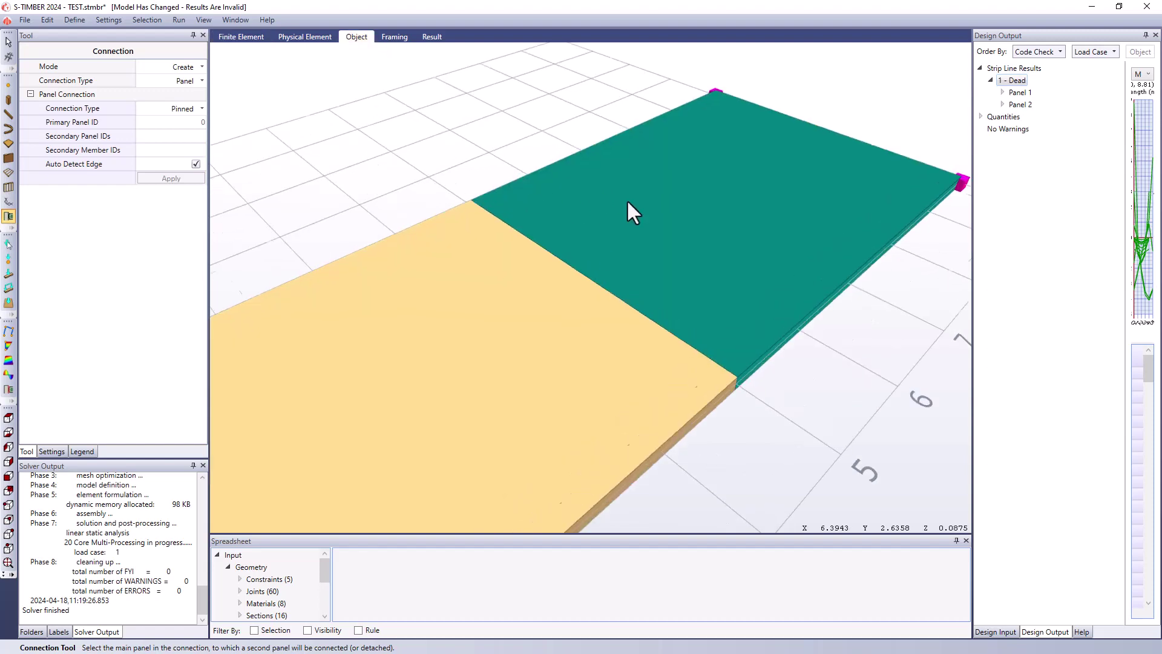
scroll(627, 198, "down", 5)
Step: Rerun the analysis, discarding invalid results; Moment X now spans 16.7908 to -2.9192 kN*m/m
left_click(179, 20)
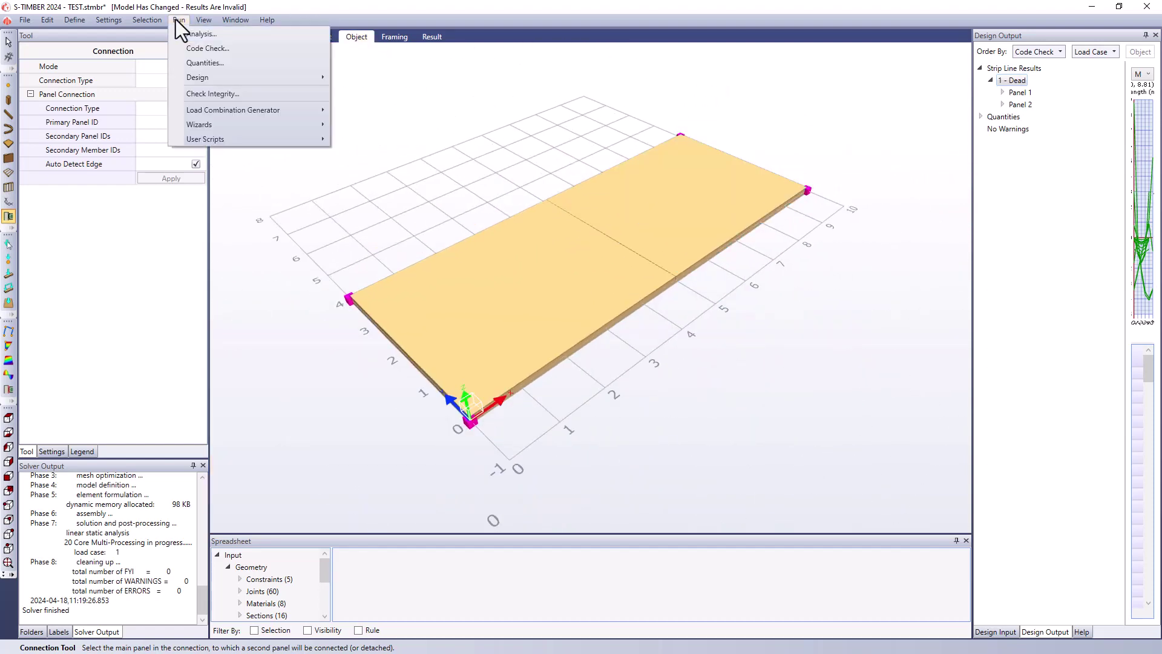
left_click(188, 34)
left_click(672, 425)
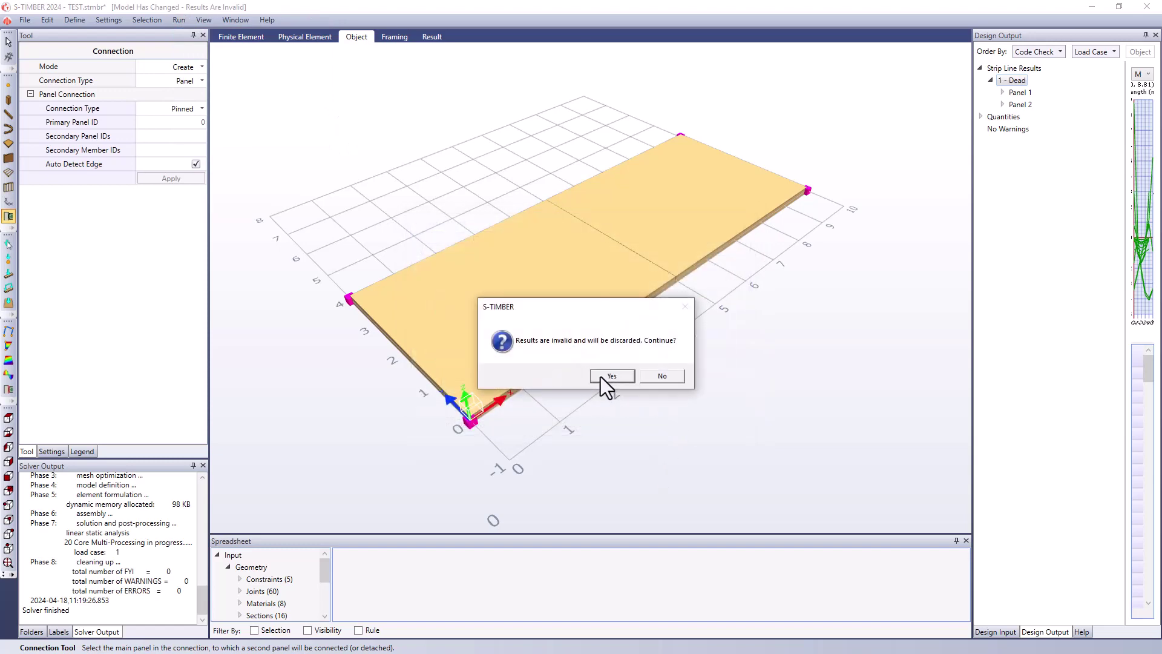
left_click(601, 377)
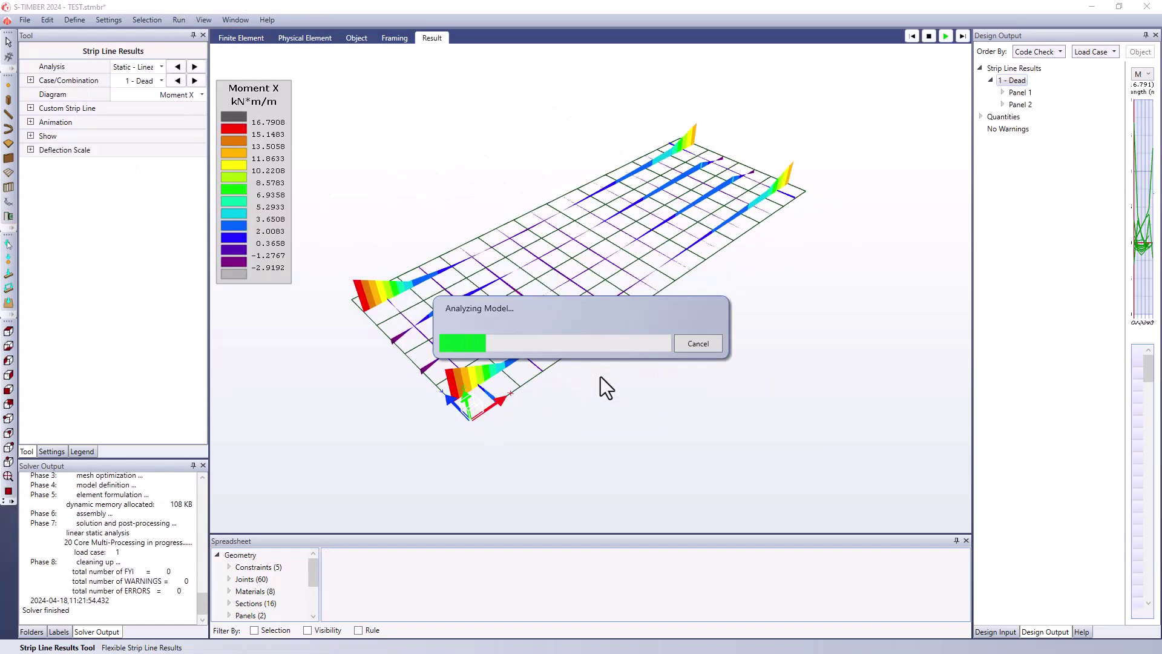
middle_click_drag(587, 378, 597, 407)
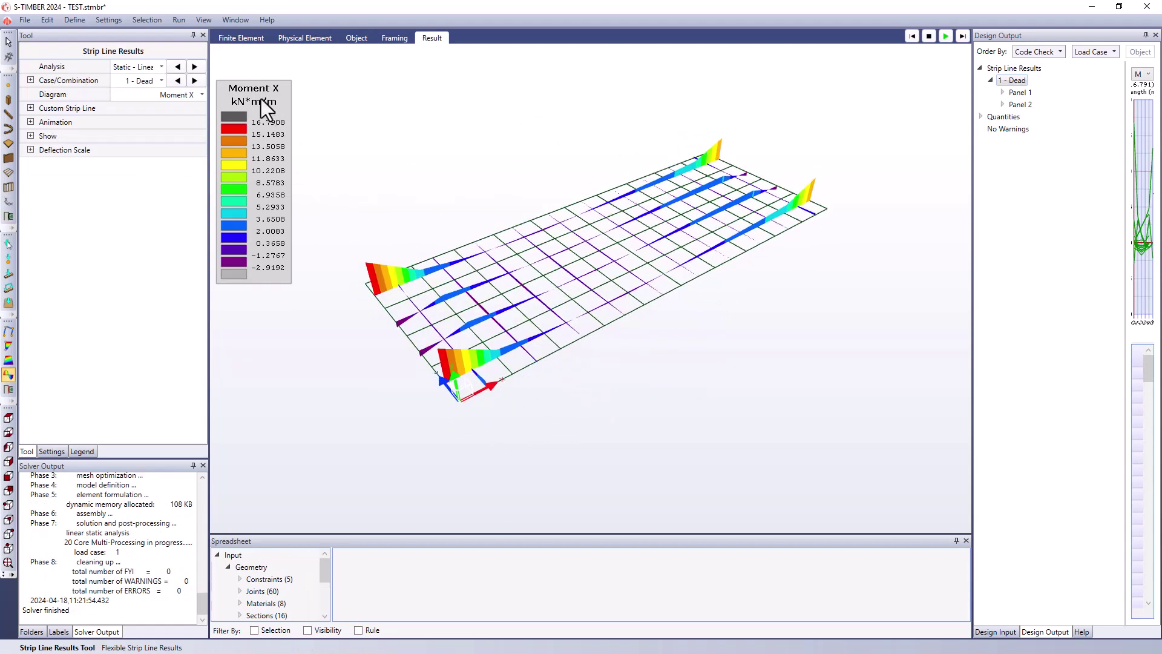
middle_click_drag(536, 311, 630, 251)
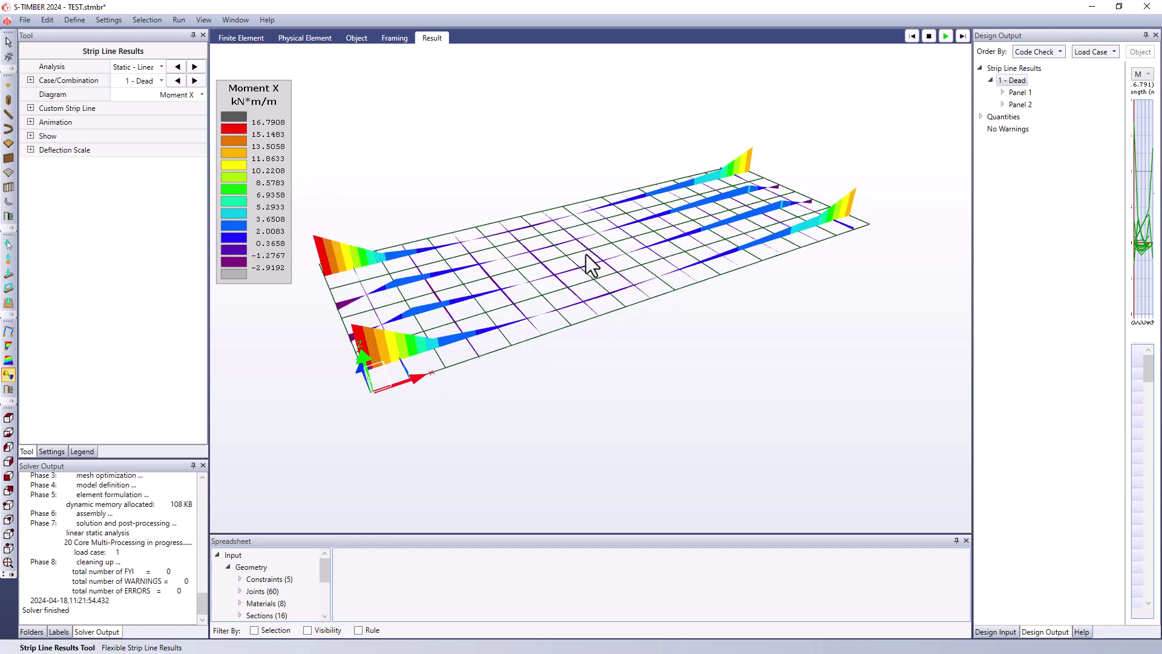
Step: Show the pinned panels' deflected shape from a low side angle and enlarge the spreadsheet area
left_click(12, 330)
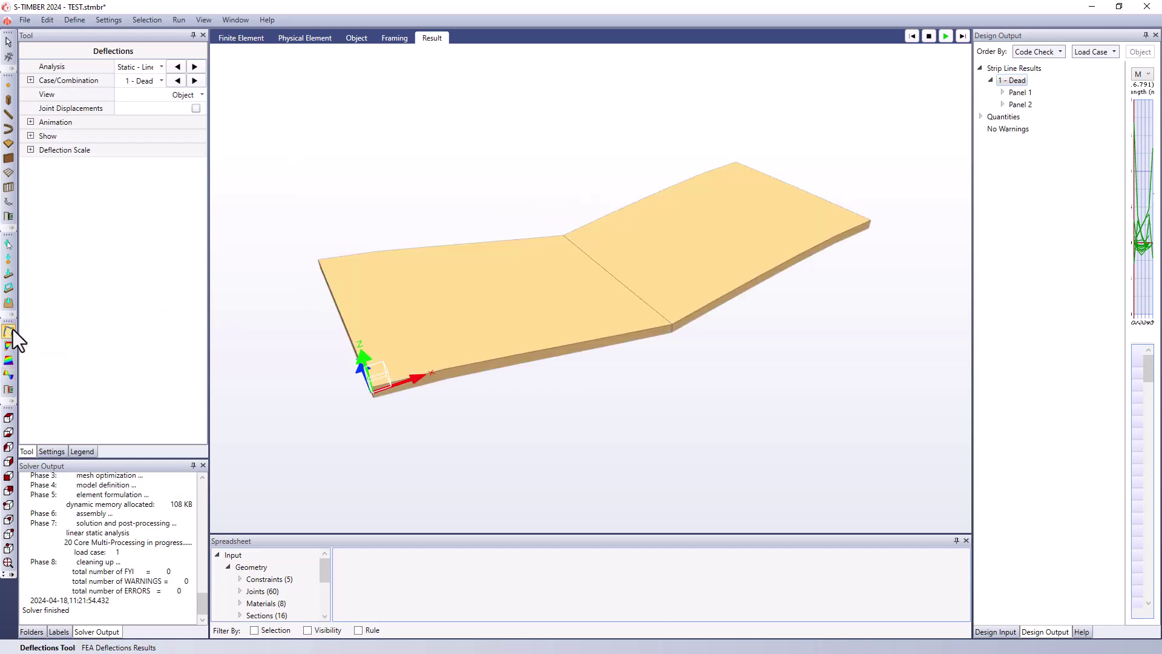
middle_click_drag(499, 267, 499, 295)
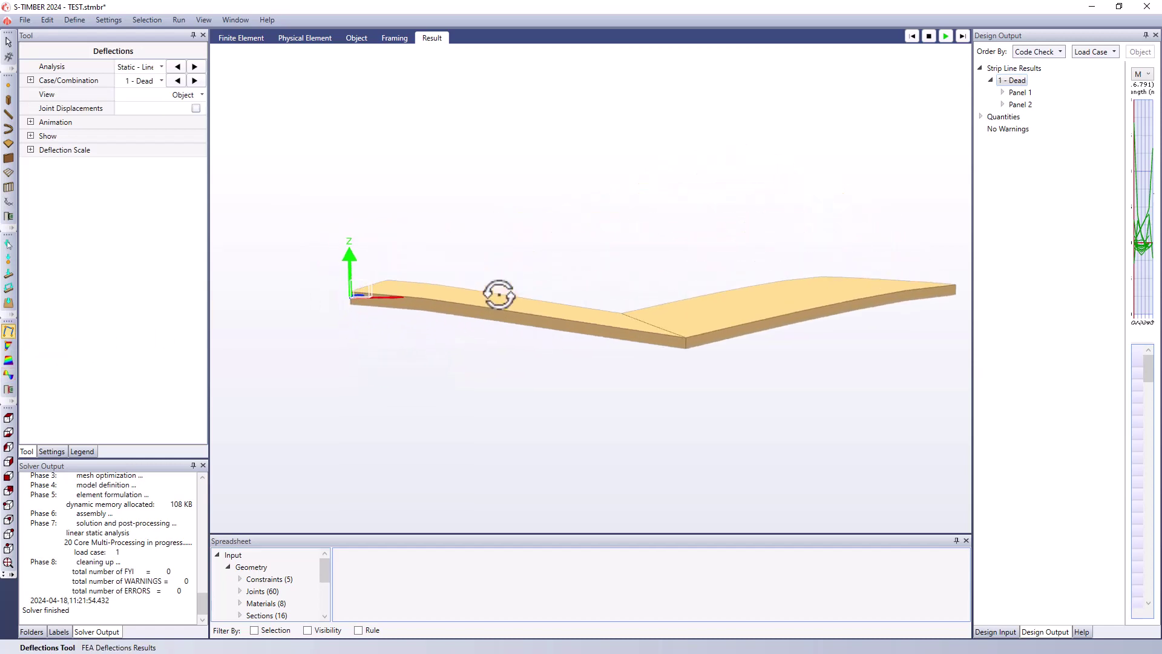
middle_click_drag(659, 304, 591, 300)
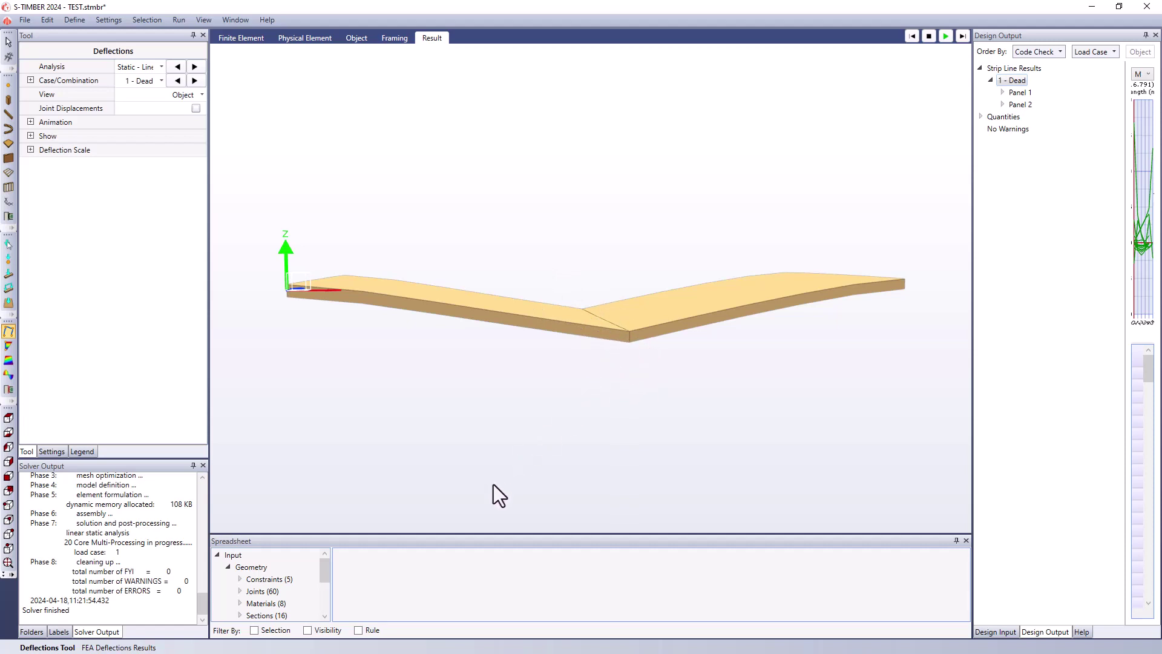
left_click_drag(476, 532, 493, 364)
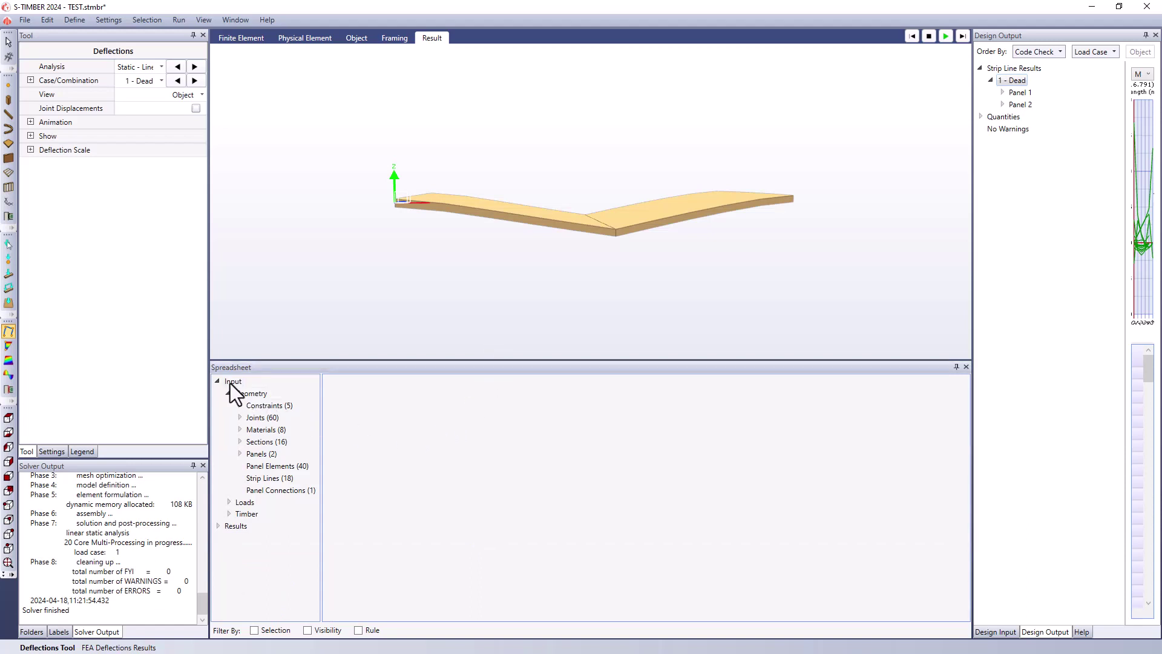
Step: List the single panel connection and check its Connection Type options, leaving Pinned unchanged
left_click(271, 490)
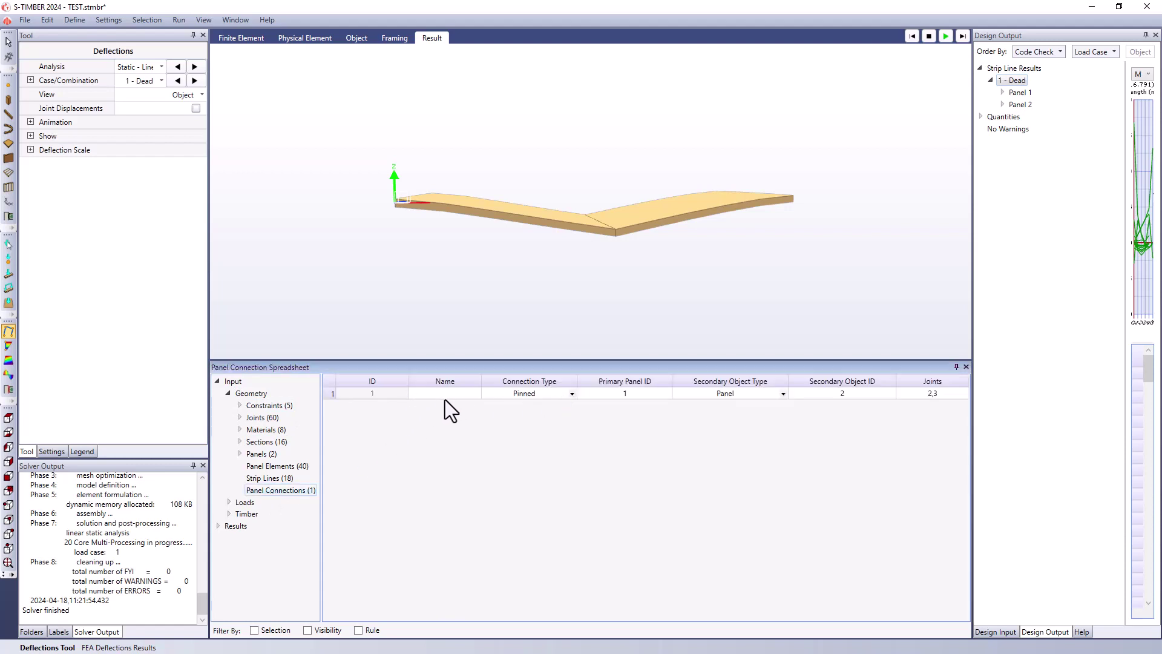
left_click(572, 393)
left_click(572, 393)
left_click(572, 394)
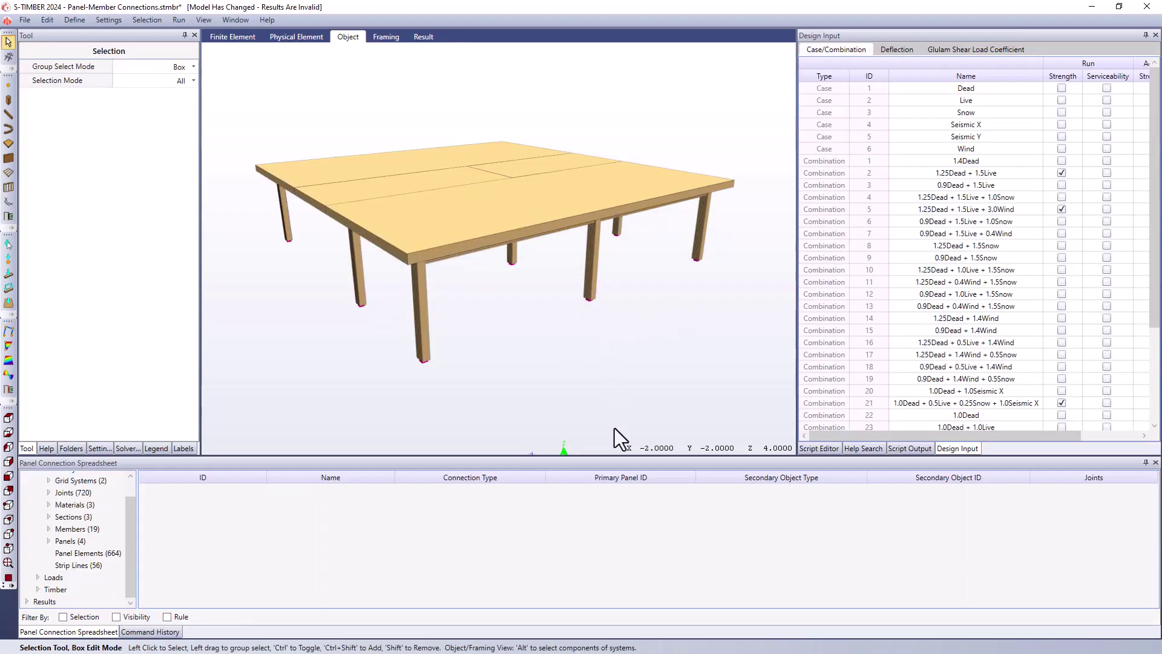
Step: Orbit below and above the four-panel floor to inspect its columns, then show the Physical Element view
left_click_drag(623, 457, 606, 519)
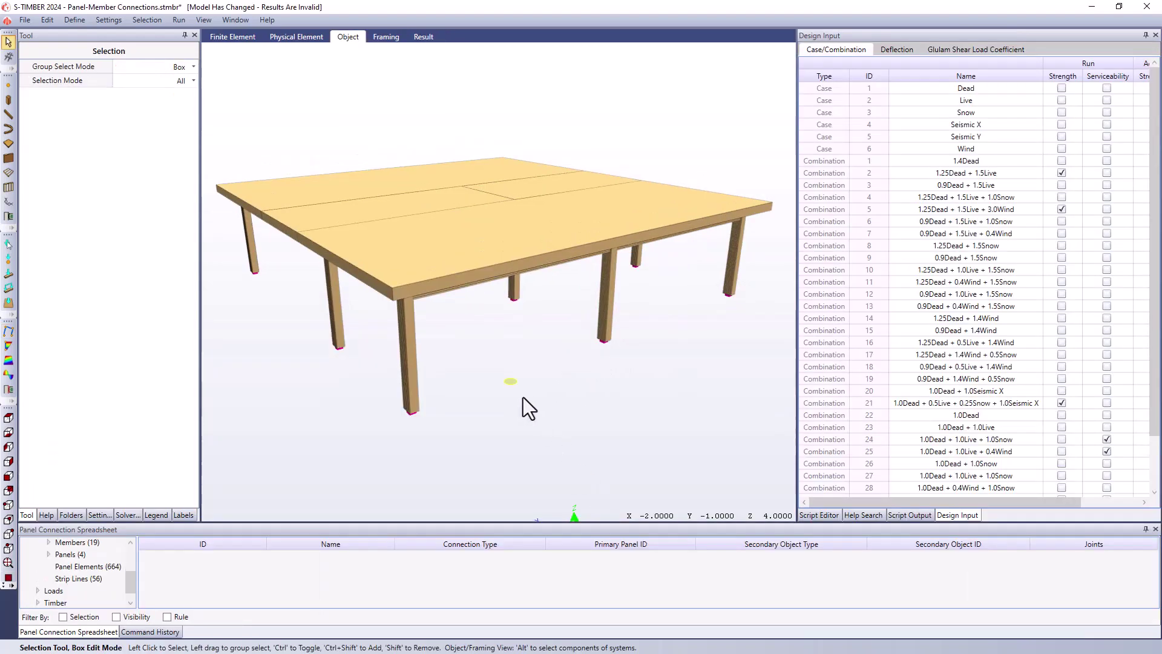
middle_click_drag(523, 397, 520, 275)
left_click(569, 342)
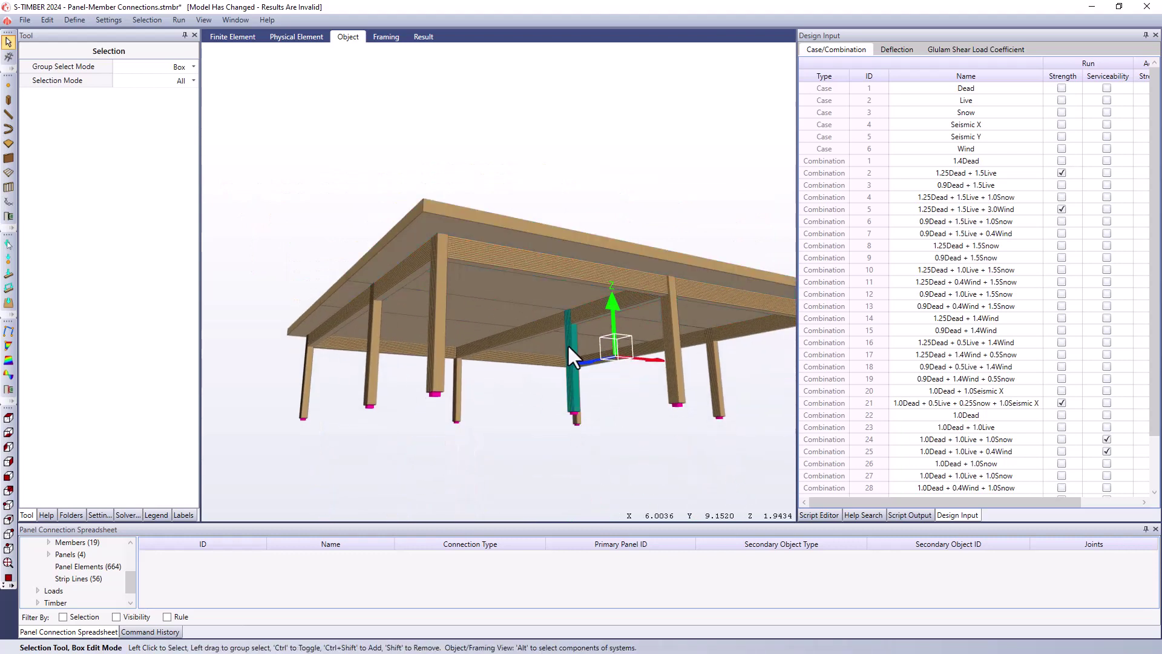
middle_click_drag(568, 344, 575, 402)
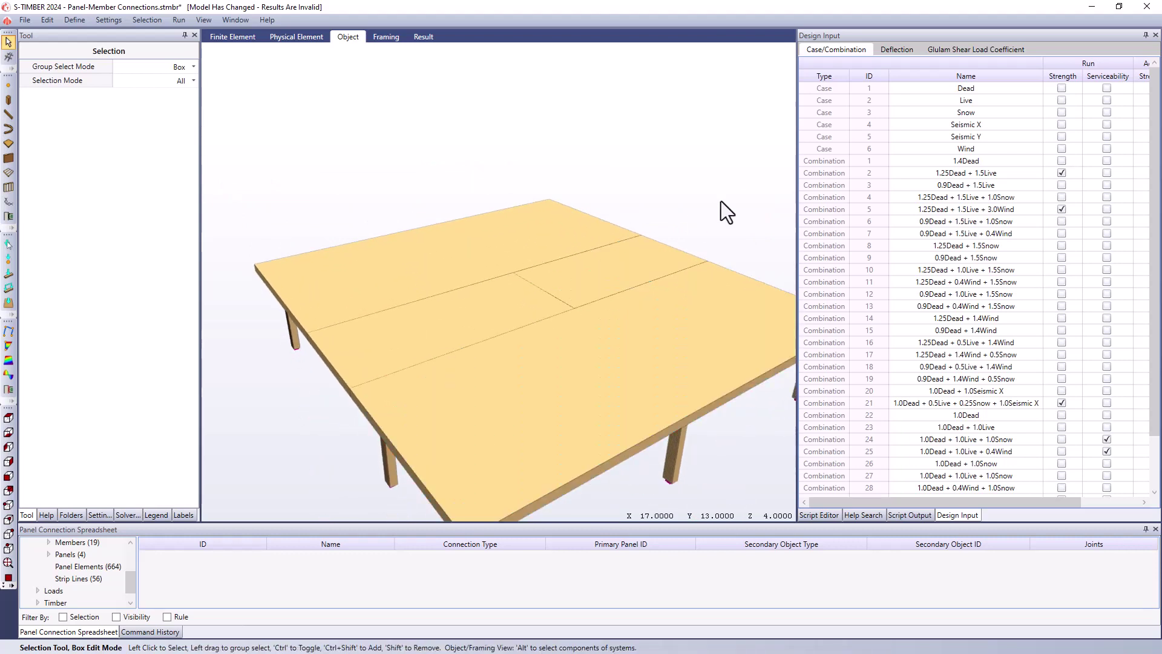
left_click(296, 36)
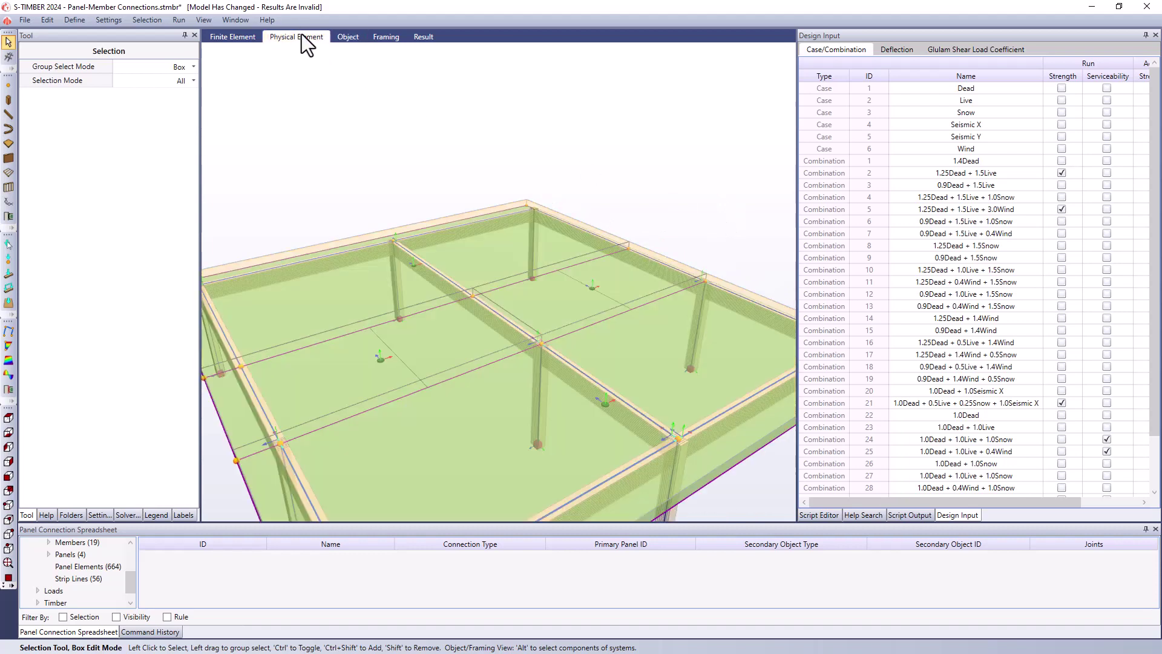
Step: Create a Pinned connection joining floor panel 10 to glulam beam 310
left_click(8, 216)
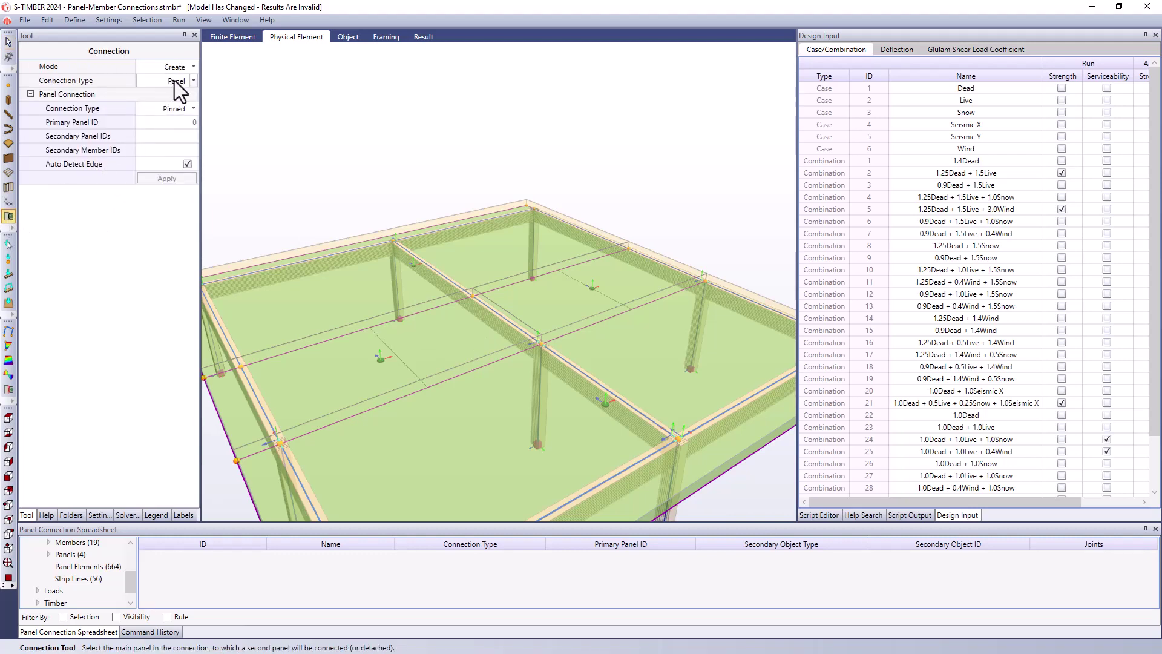
left_click(379, 361)
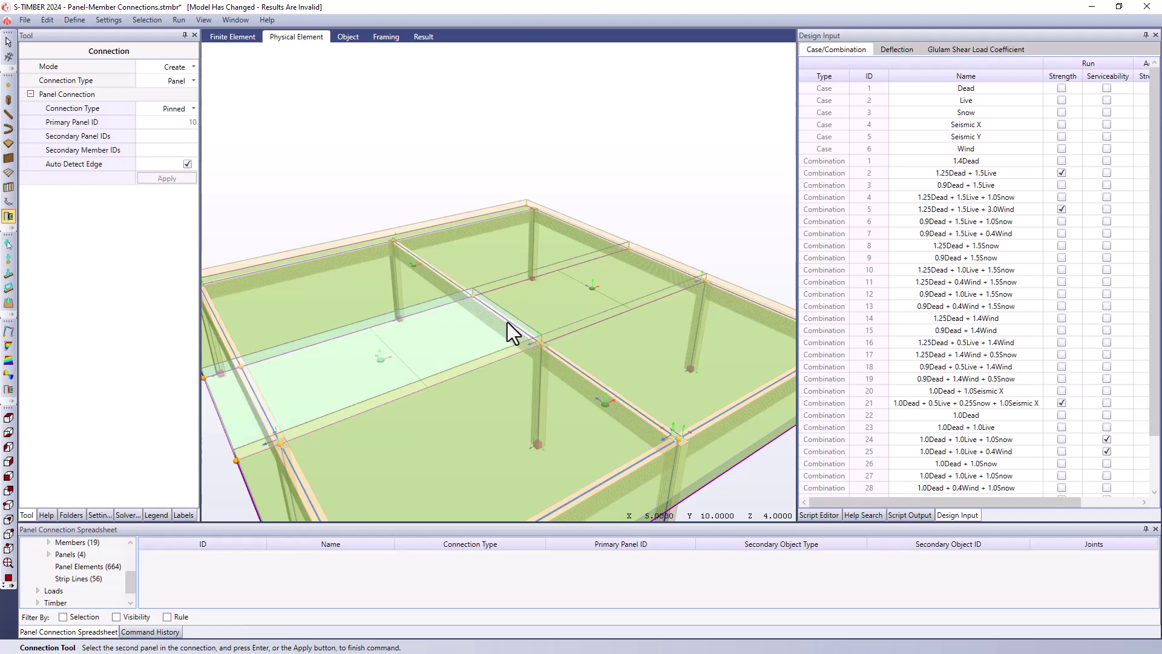
scroll(511, 324, "up", 4)
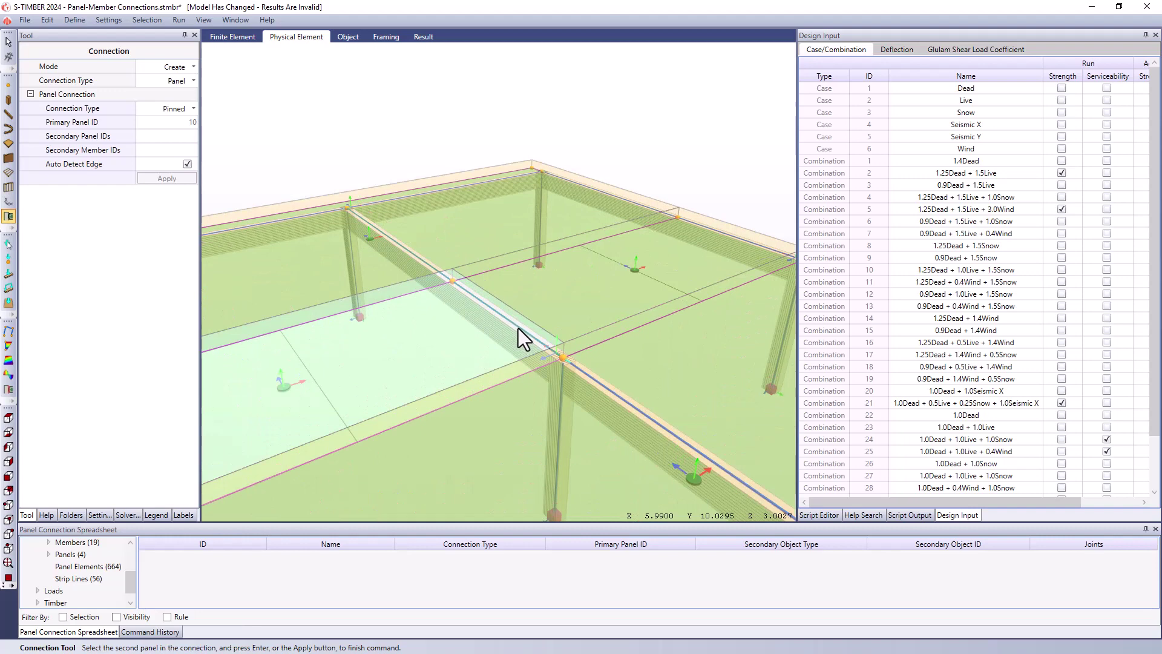
left_click(518, 328)
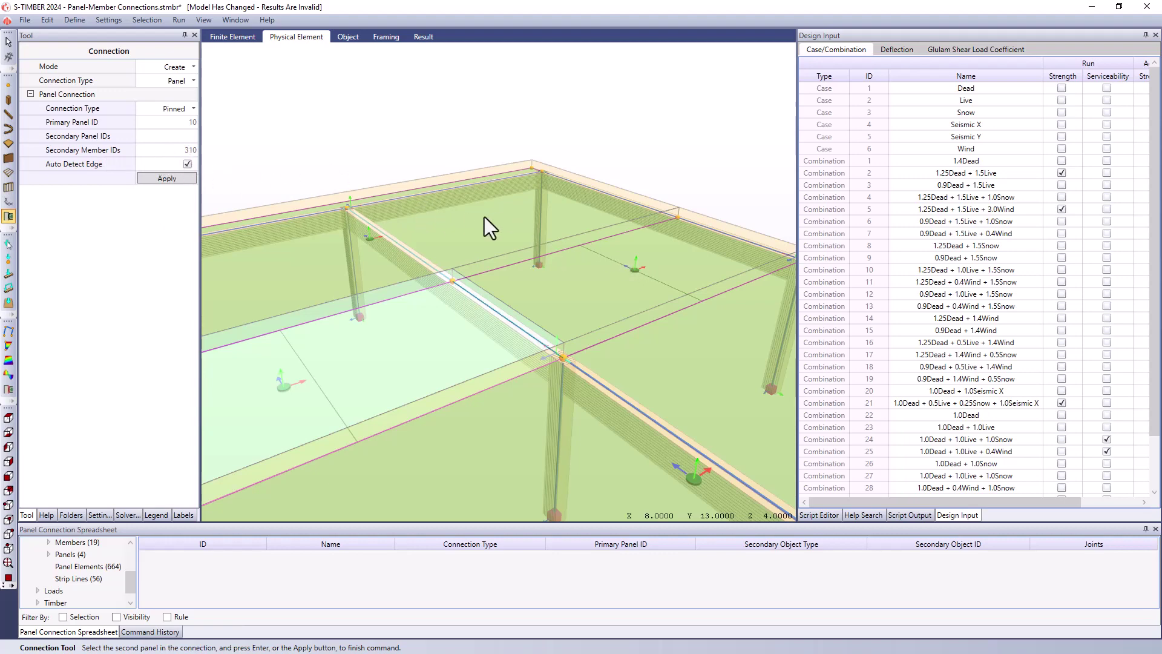
scroll(495, 191, "down", 3)
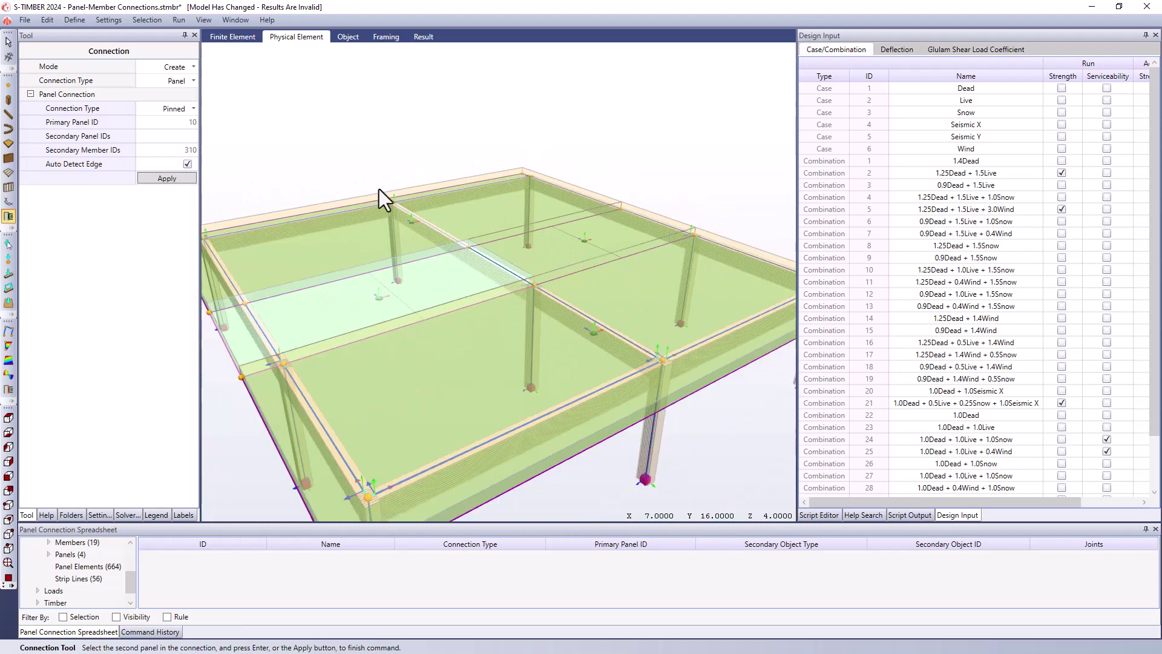
left_click(181, 178)
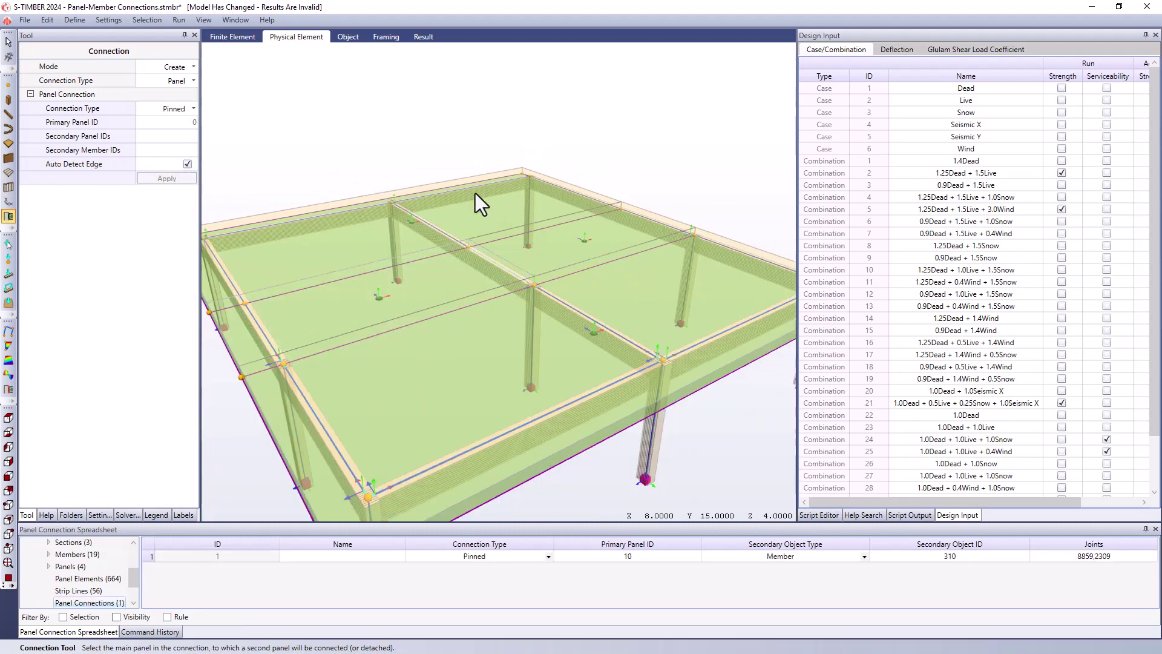
Step: Switch to the Finite Element view and zoom in on the new panel-to-beam connection
left_click(242, 40)
scroll(493, 242, "up", 3)
scroll(493, 242, "up", 2)
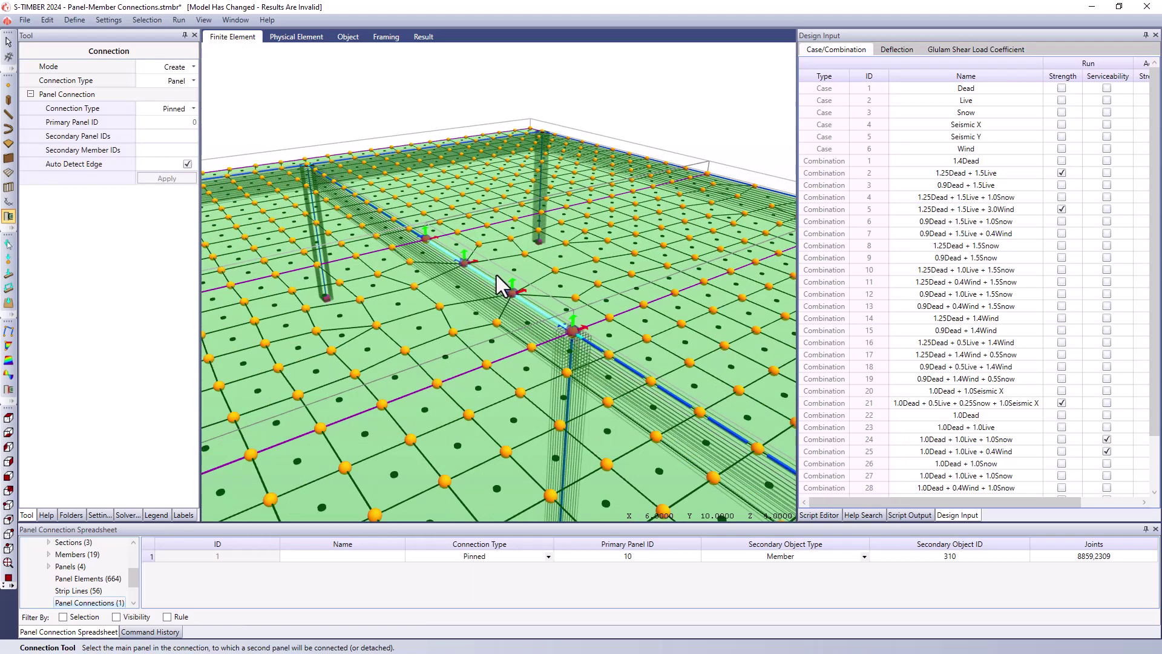
Step: Back in the Object view, pin panel 11 to panels 33, 10 and 1
left_click(343, 39)
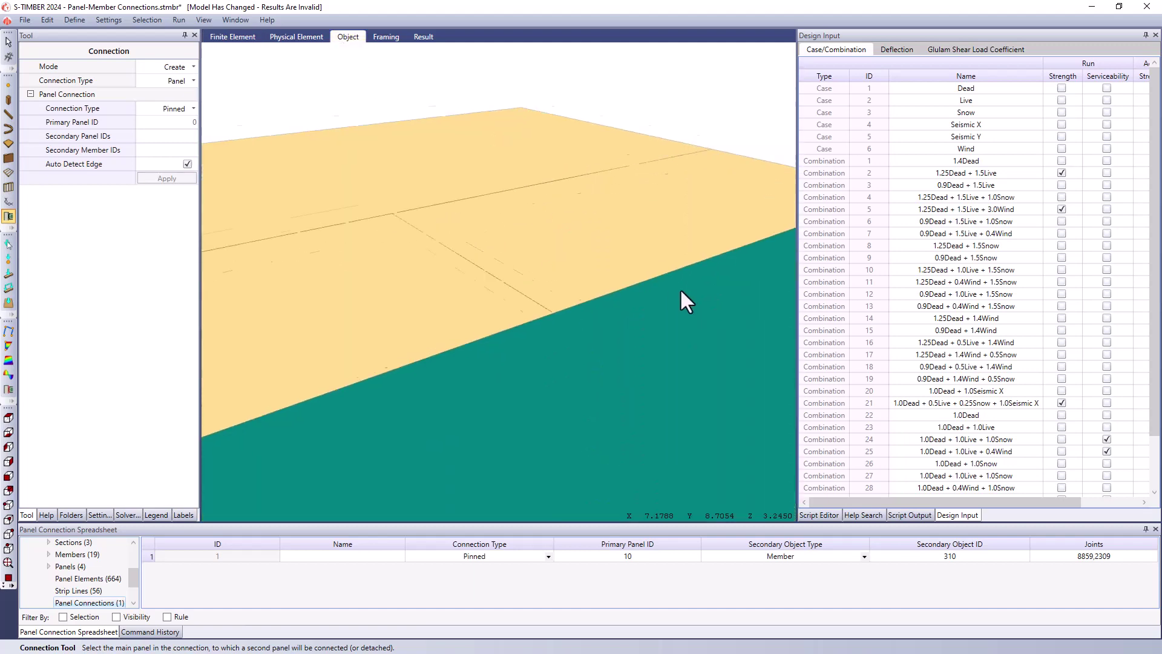
scroll(666, 282, "down", 5)
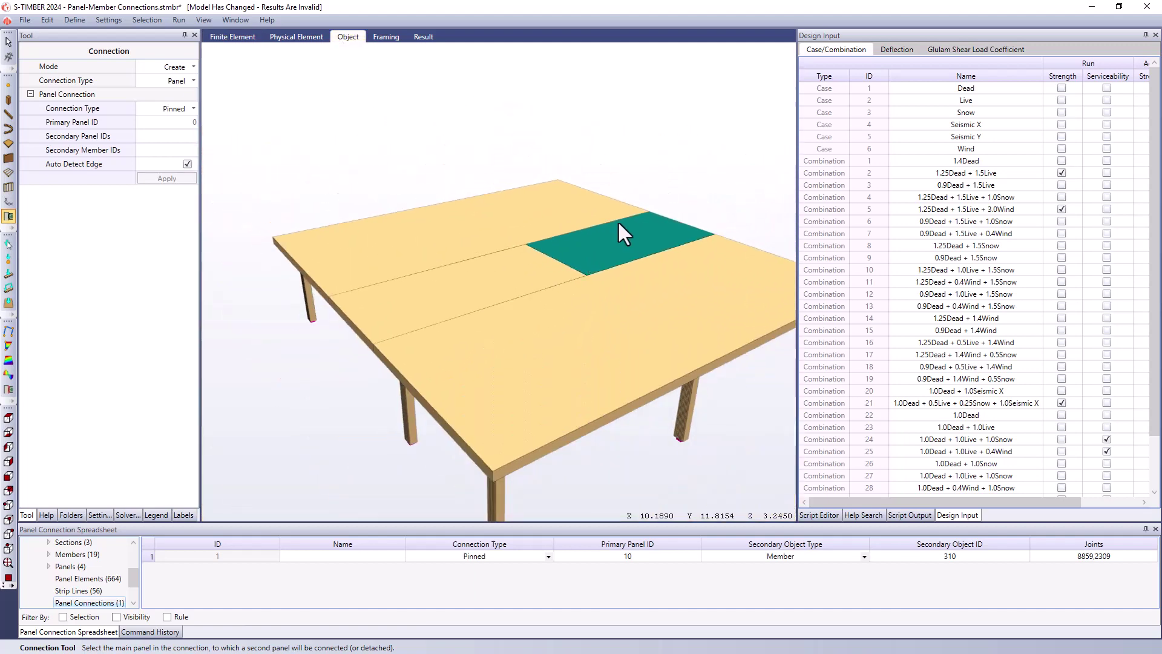
left_click(649, 236)
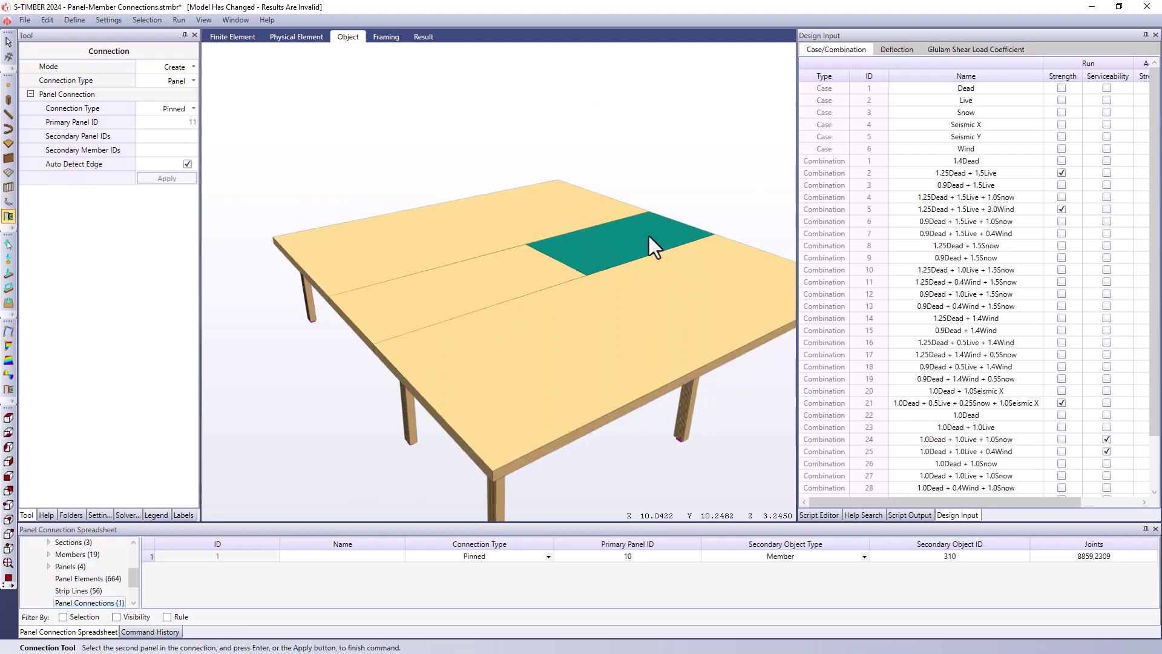
left_click(565, 207)
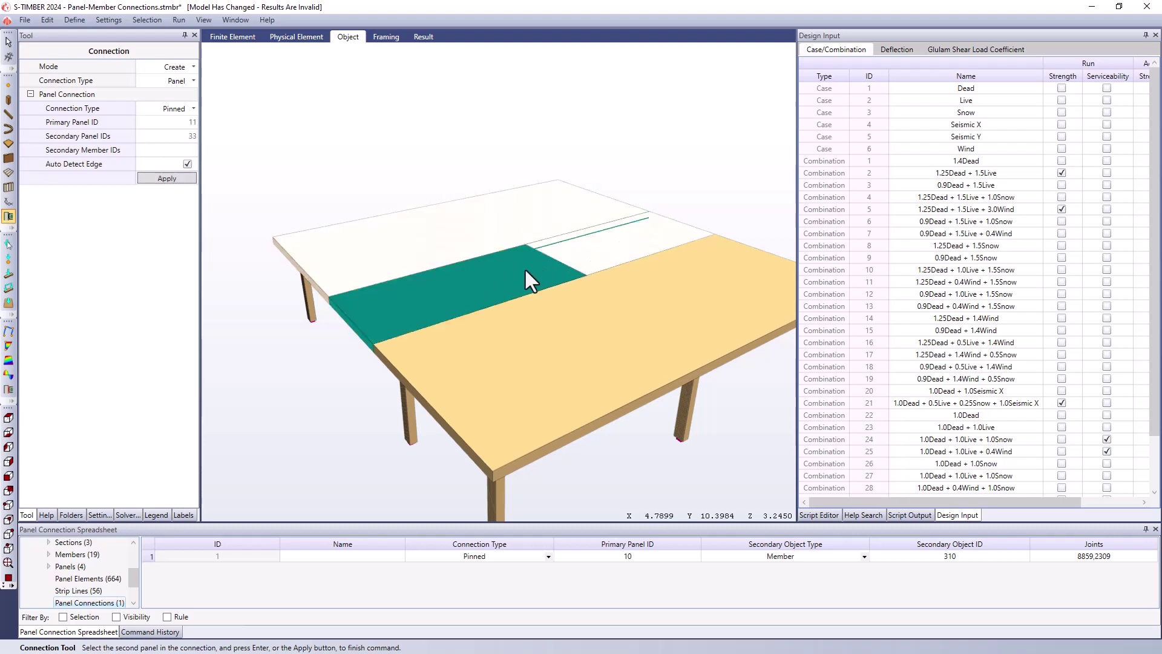
left_click(524, 267)
left_click(672, 276)
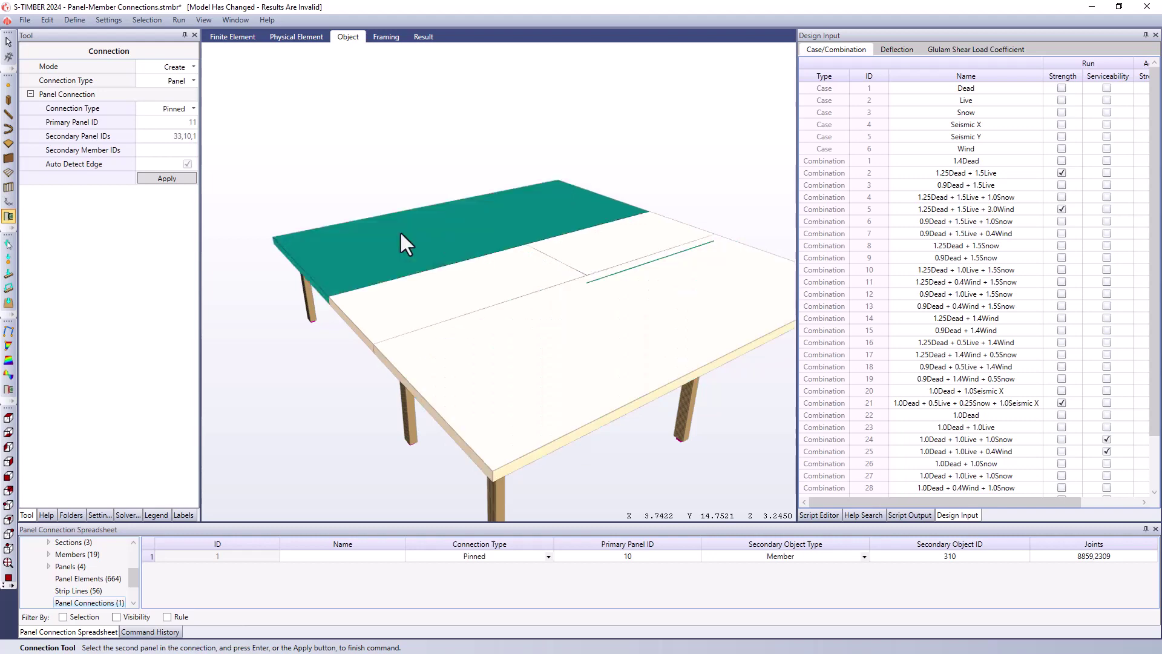
left_click(177, 179)
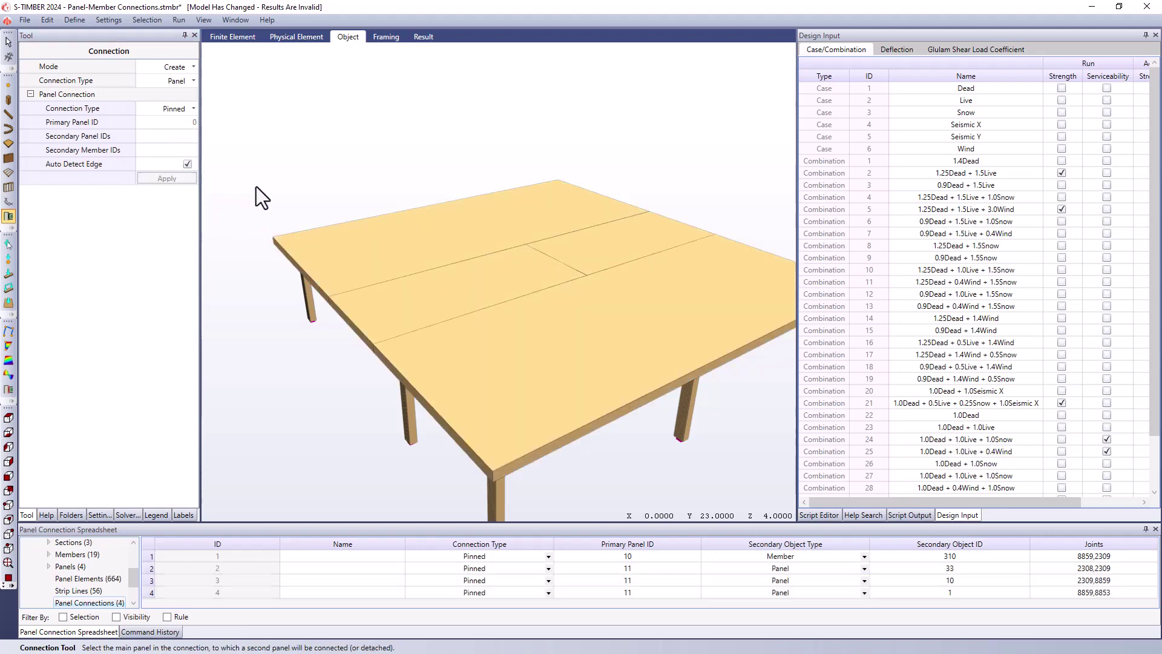
Step: Zoom the Finite Element mesh in on the hinge joints along the four pinned panel seams
left_click(245, 37)
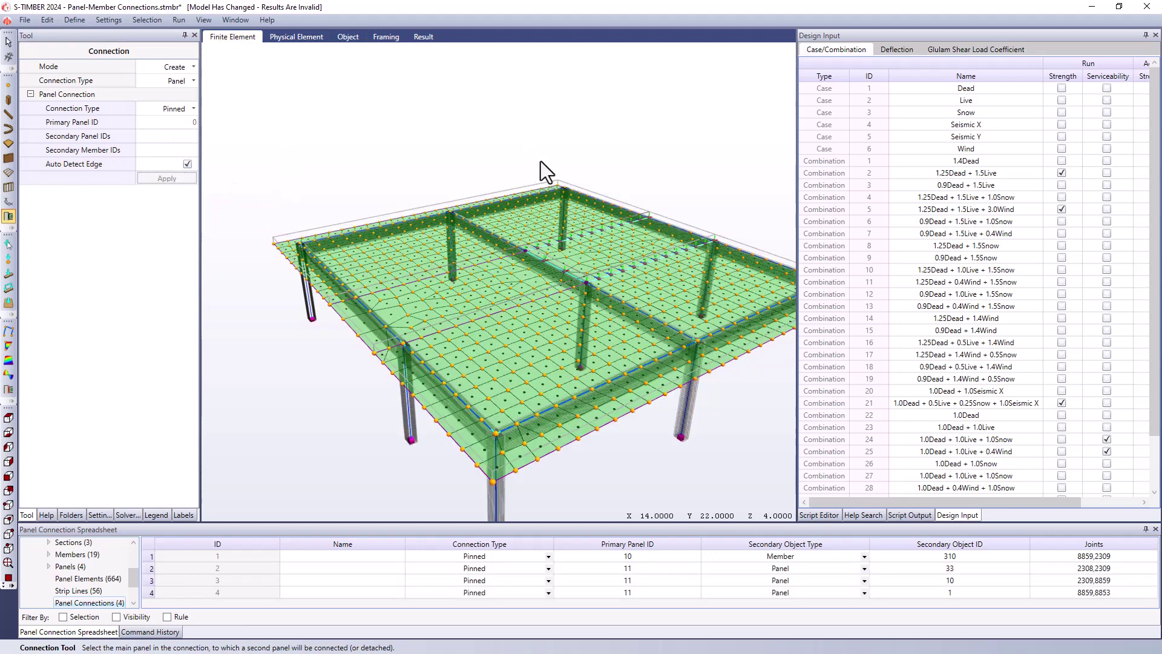
scroll(669, 253, "up", 5)
scroll(663, 278, "up", 2)
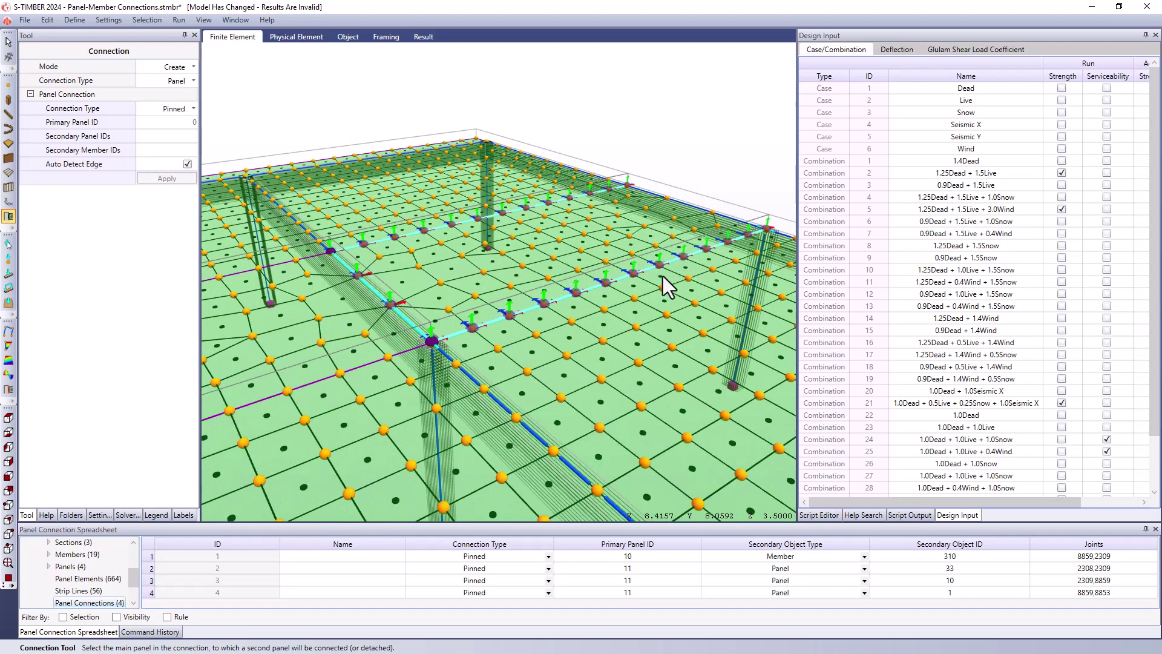